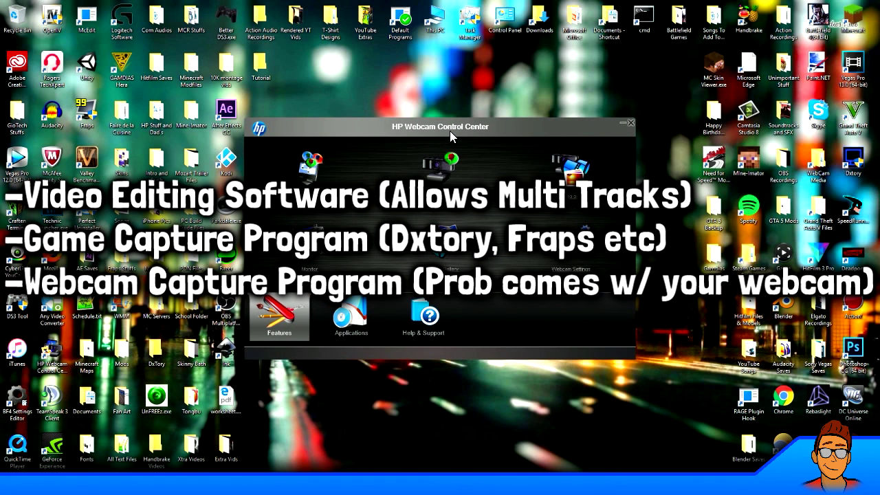
Close ArcSoft WebCam Companion and bring Windows Movie Maker's empty My Movie project into view
click(548, 217)
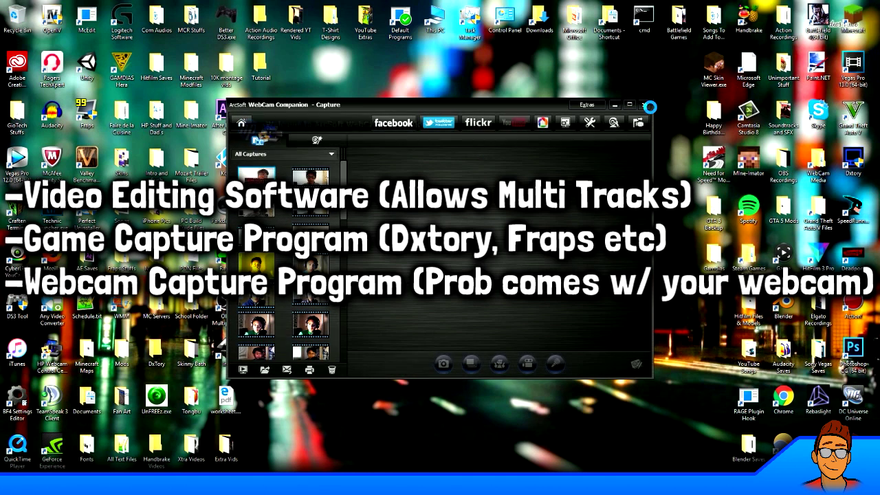
key(alt+F4)
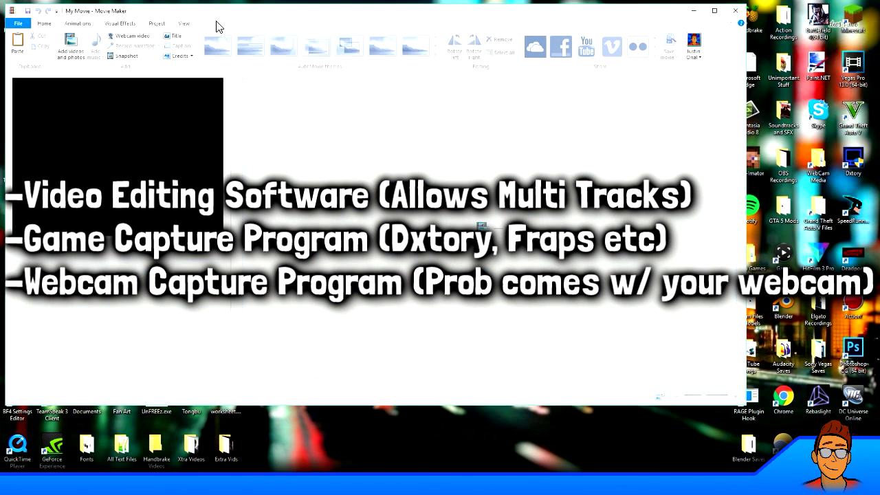
drag(217, 23, 281, 34)
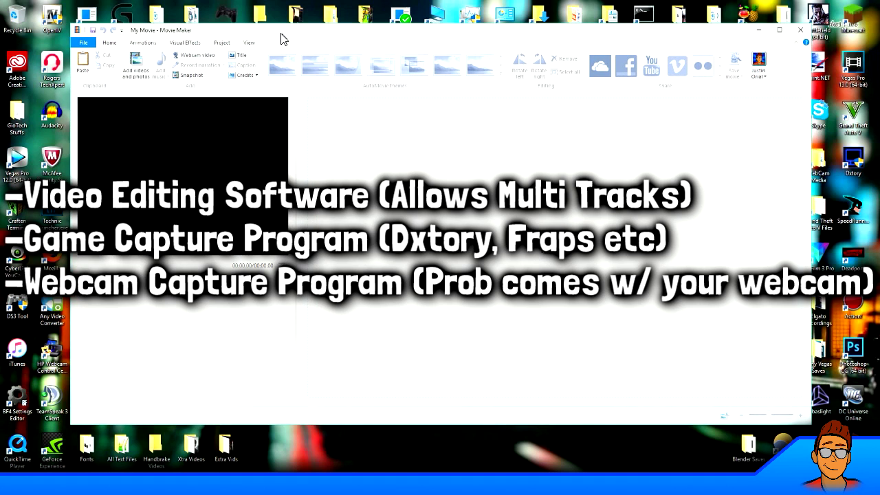
Switch Movie Maker to Webcam video mode and approve the Dxtory launch before starting Minecraft 1.9.2
click(201, 57)
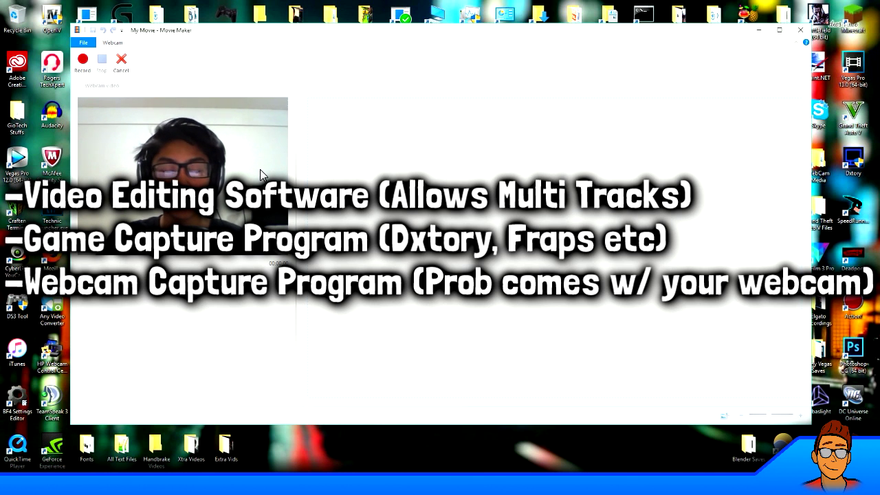
drag(270, 37, 236, 26)
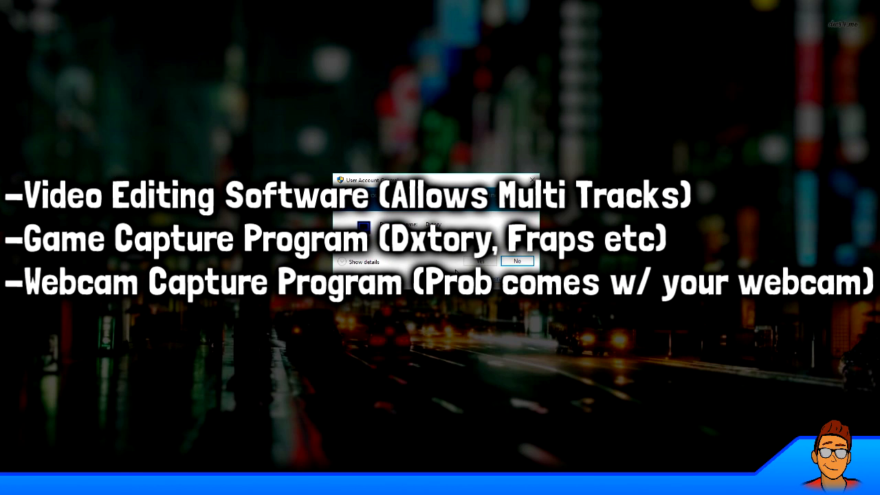
click(481, 261)
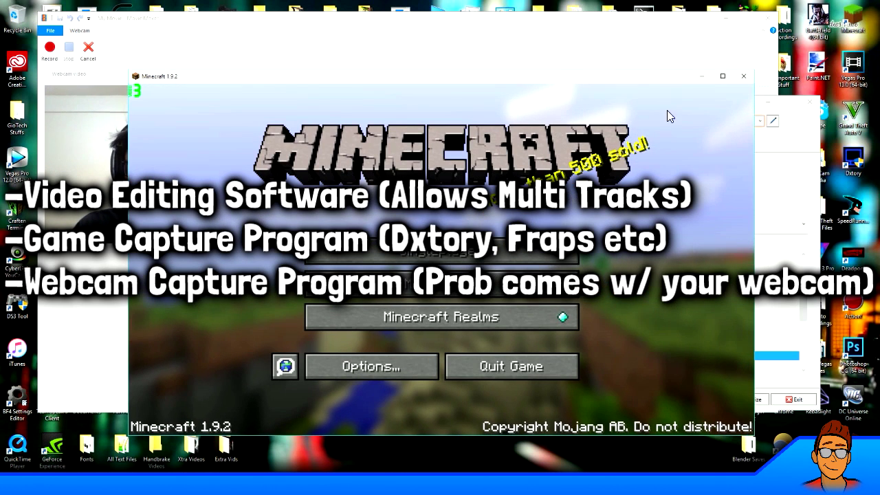
Arrange the Minecraft, Movie Maker webcam preview and Dxtory windows side by side
drag(623, 76, 696, 104)
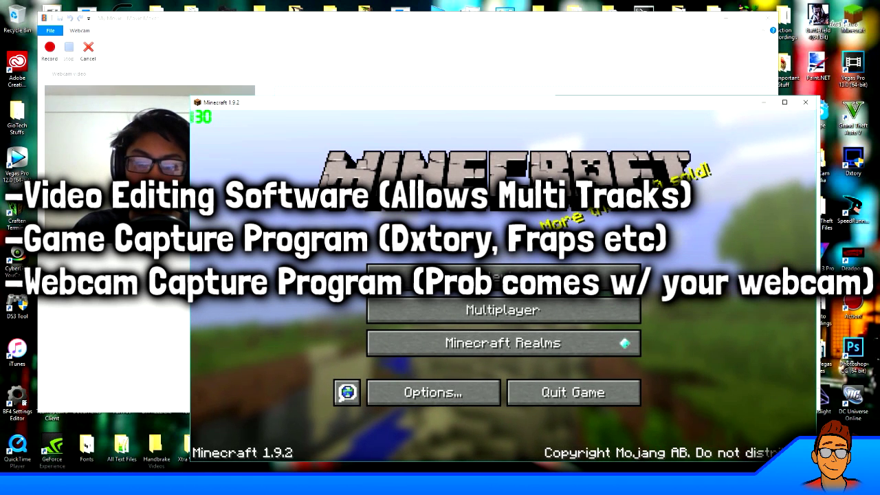
click(863, 77)
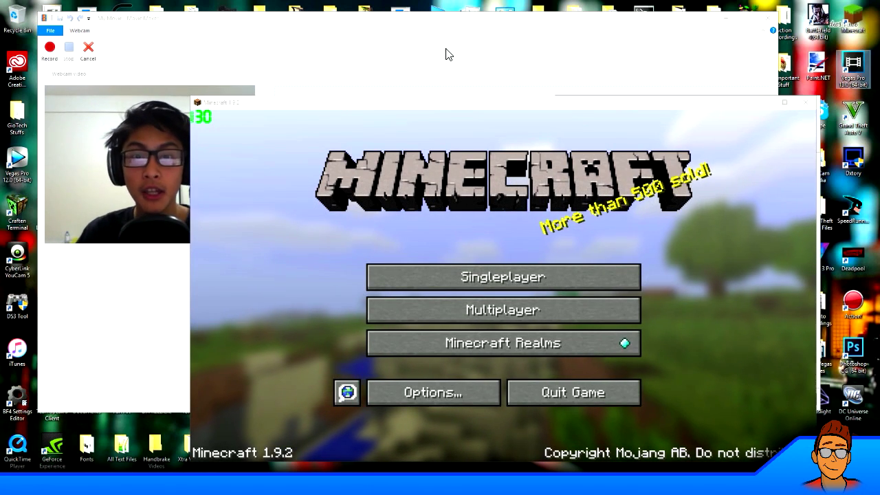
drag(446, 29, 410, 24)
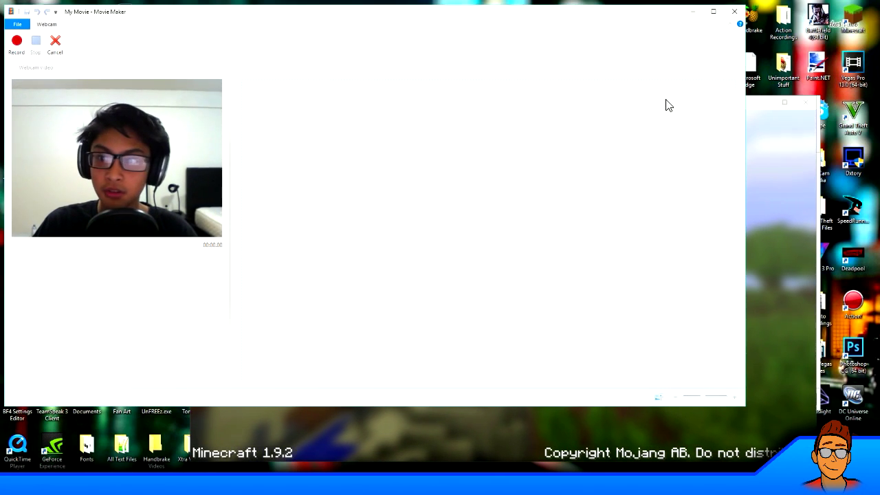
click(752, 112)
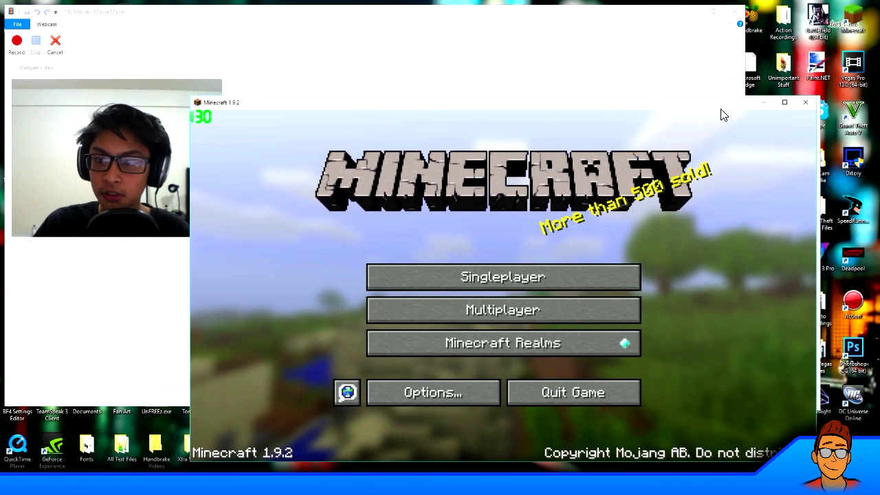
drag(721, 114, 683, 99)
click(444, 20)
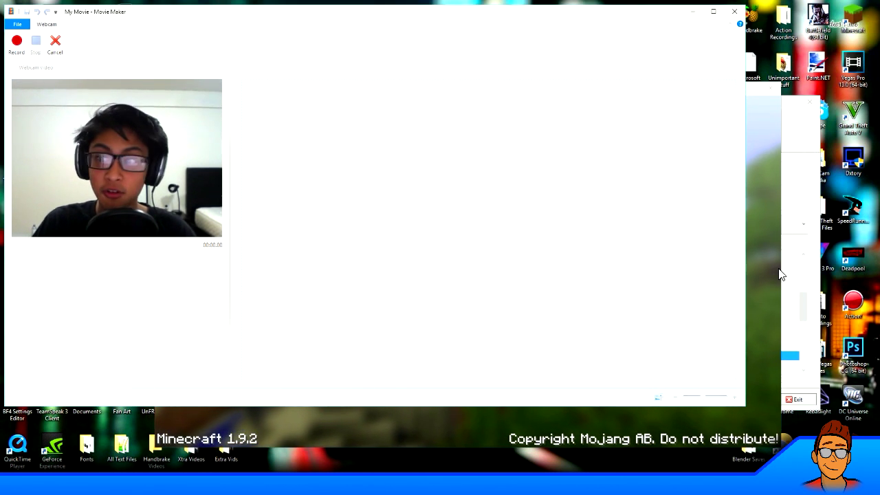
click(797, 127)
drag(605, 103, 660, 167)
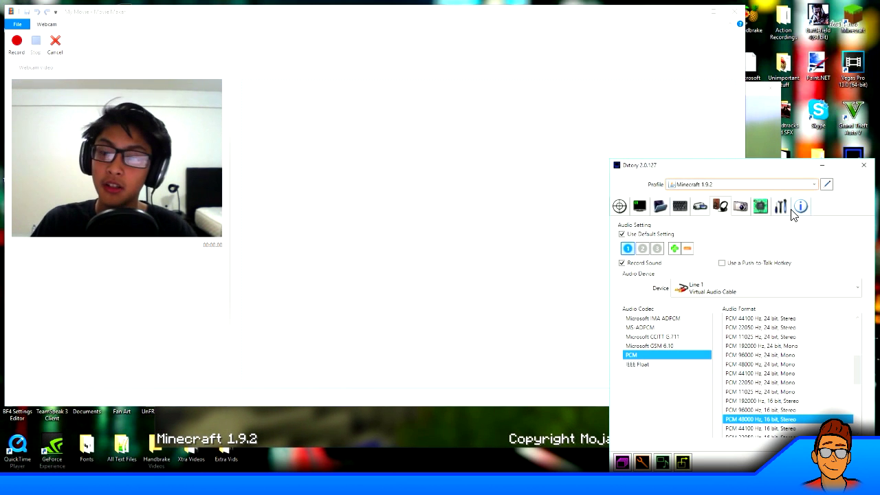
click(751, 224)
drag(436, 90, 473, 106)
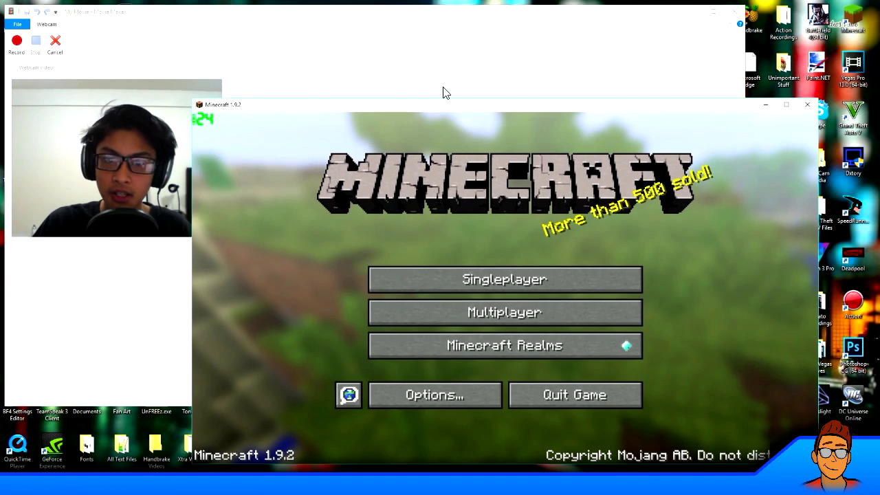
Start the Movie Maker webcam recording and return to the Minecraft title menu
click(350, 55)
click(18, 45)
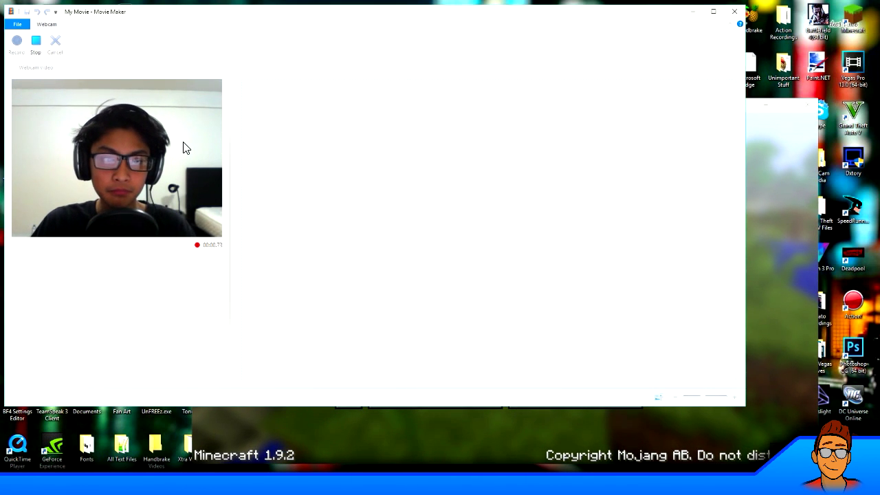
click(782, 192)
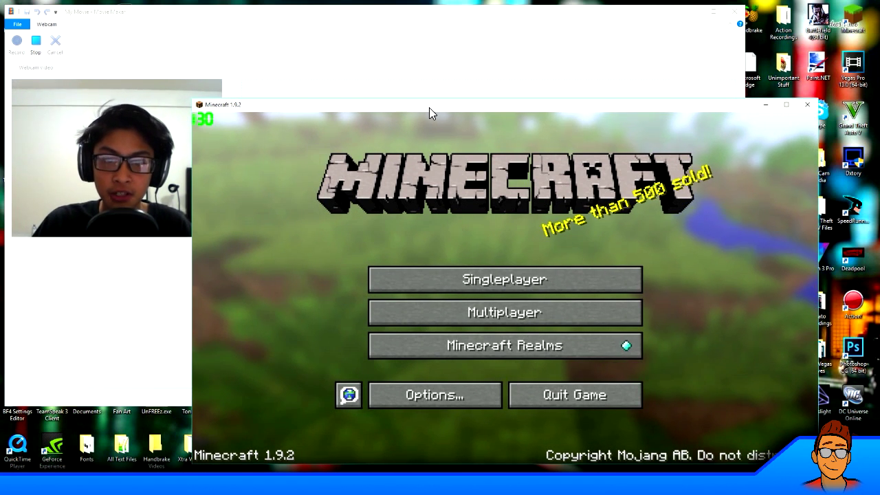
drag(429, 107, 421, 103)
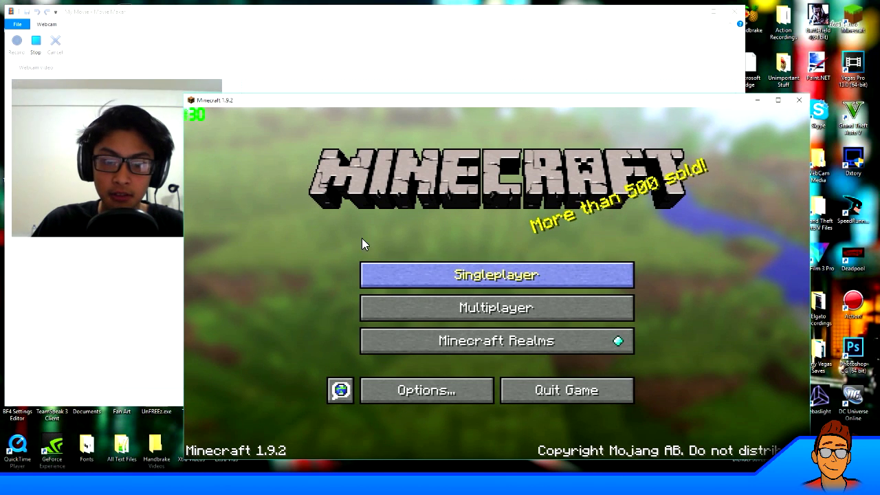
click(381, 275)
click(658, 440)
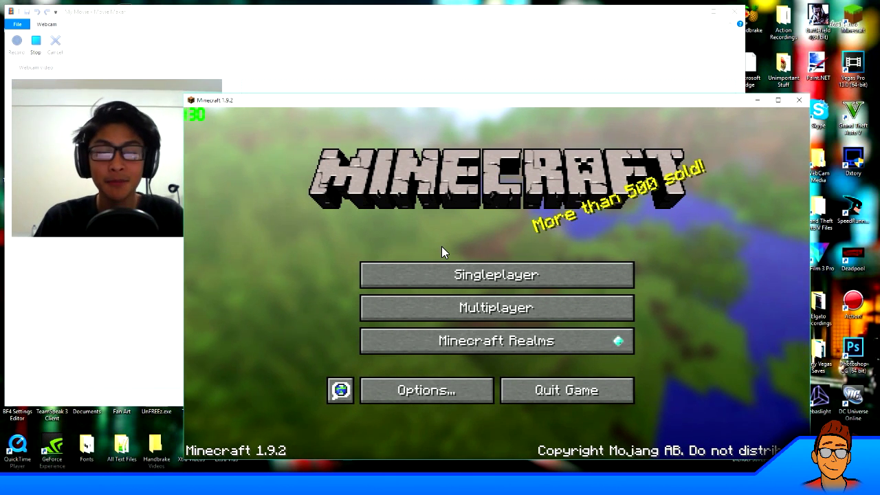
Load the creative intro world from Singleplayer, play it, and pause the game with Esc
drag(408, 99, 459, 113)
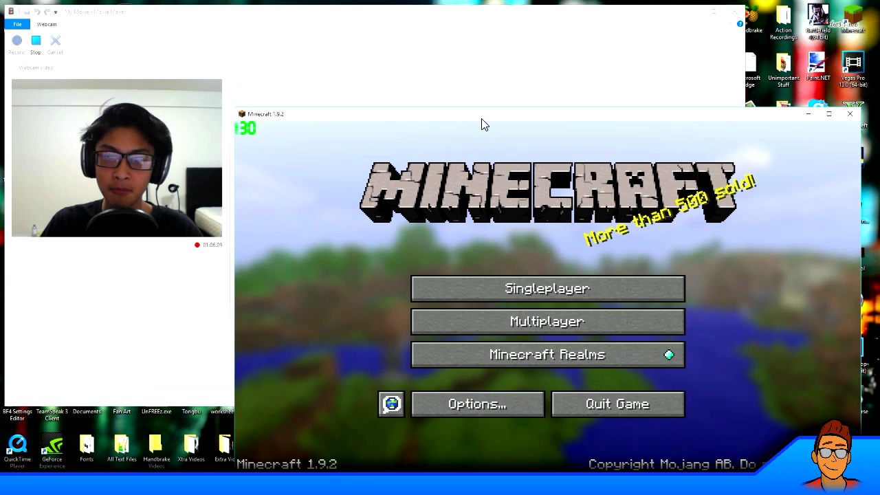
drag(482, 119, 463, 81)
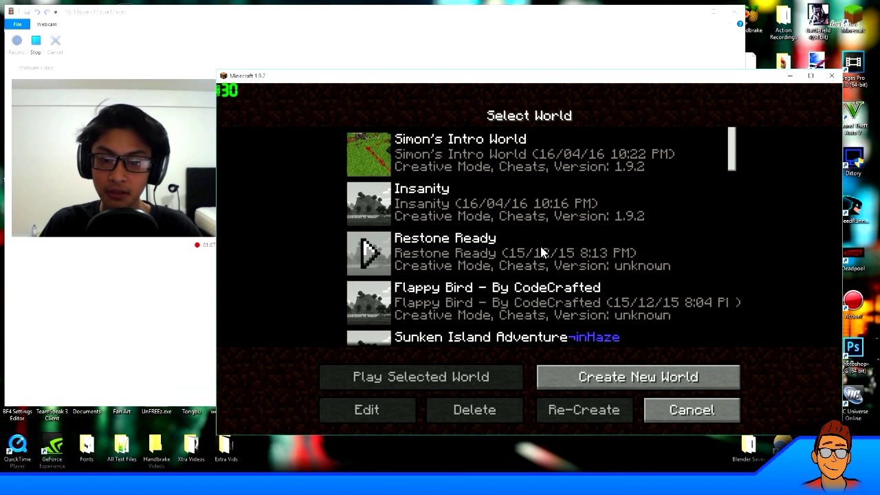
click(460, 157)
click(461, 157)
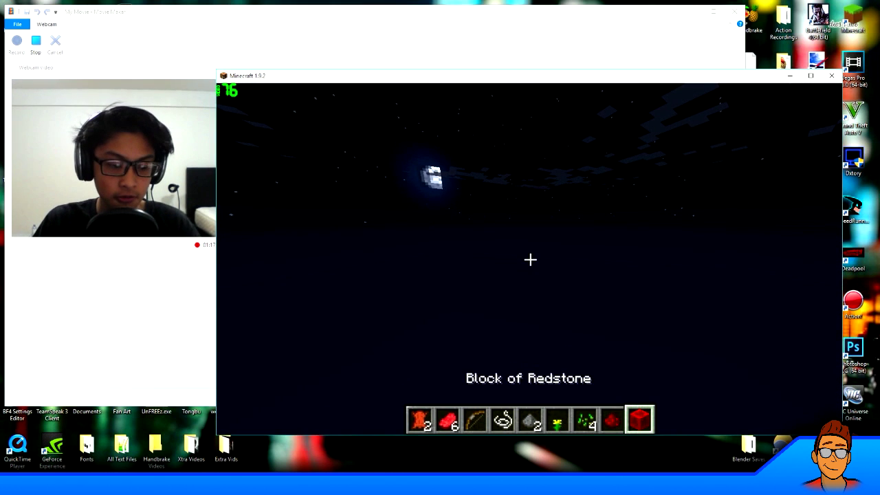
key(Escape)
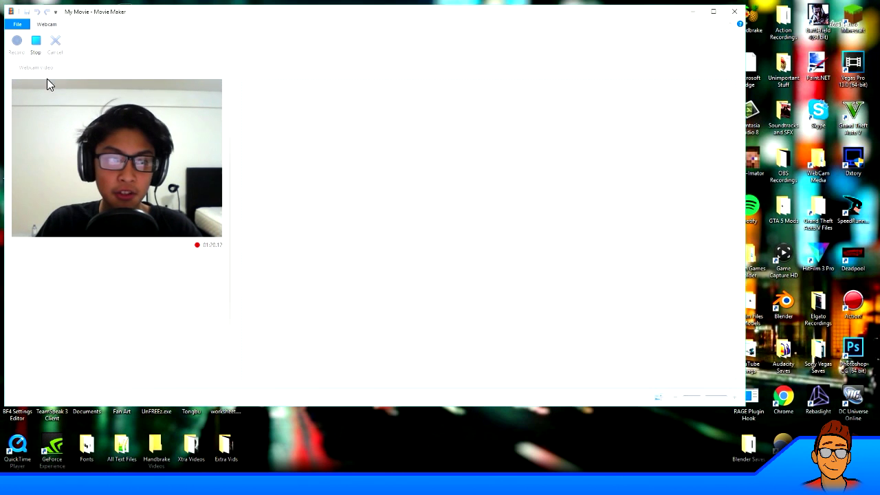
Stop the webcam recording without saving, then preview tutorial game recording.avi from the Tutorial folder
click(35, 43)
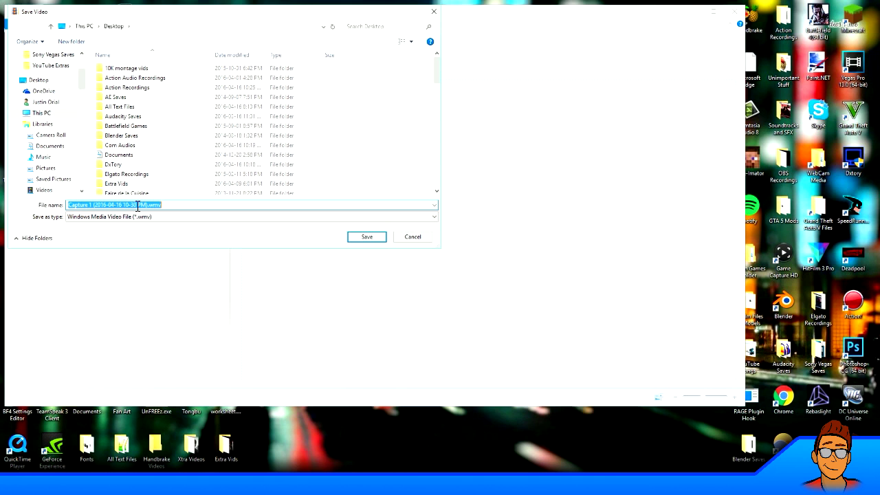
click(413, 237)
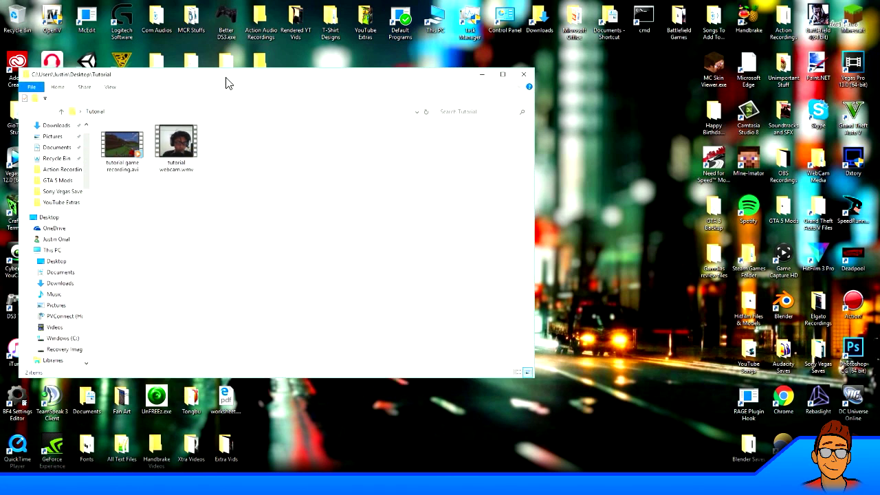
drag(228, 82, 391, 90)
double_click(311, 171)
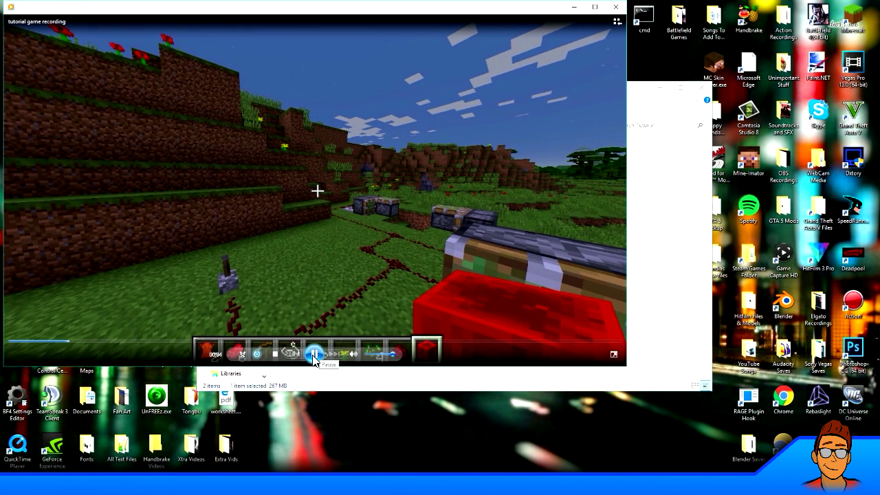
click(314, 355)
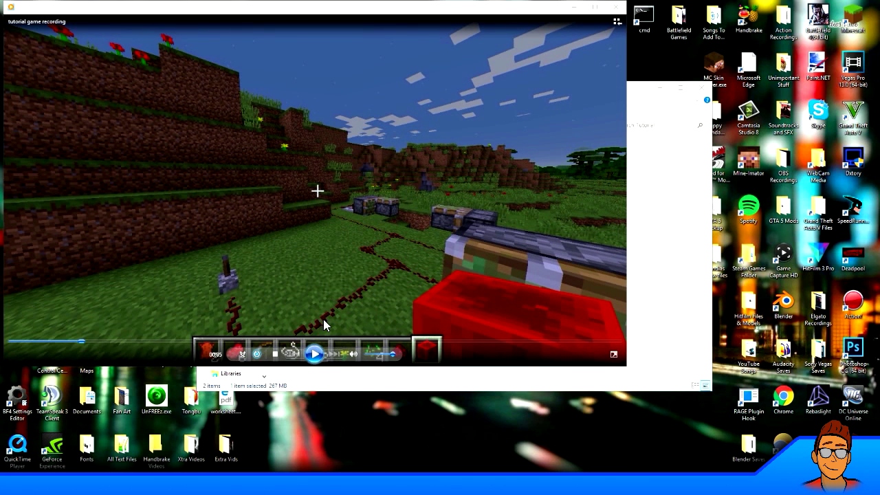
click(613, 8)
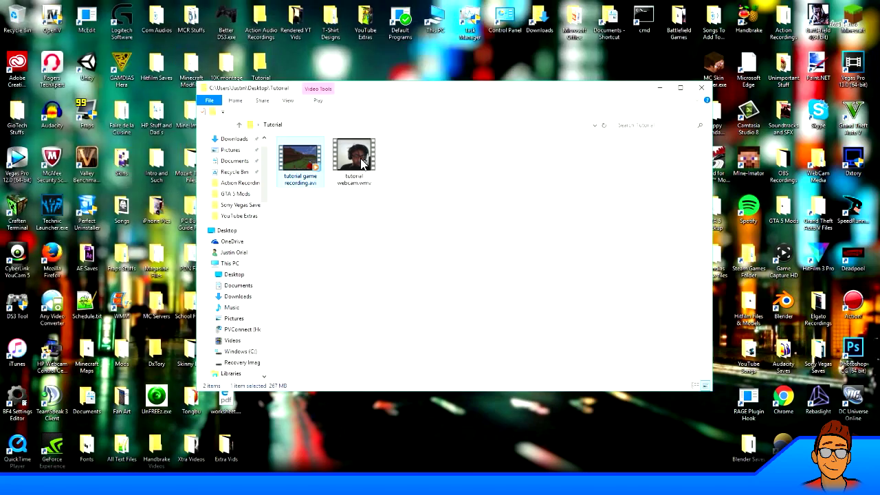
Preview tutorial webcam.wmv to about 8 seconds and close the player
double_click(357, 161)
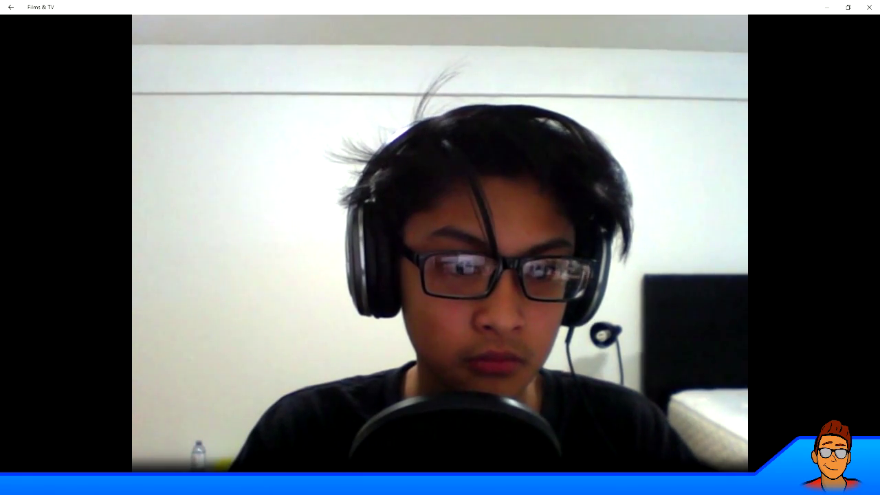
click(152, 430)
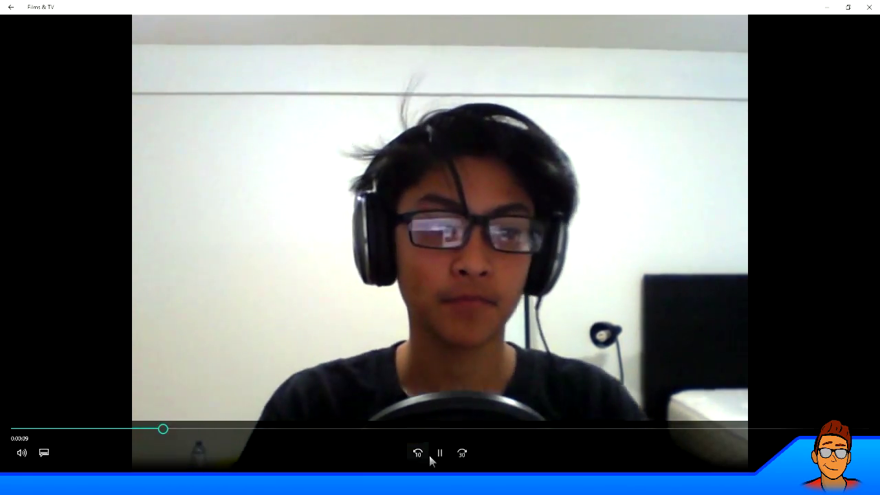
click(439, 453)
click(869, 7)
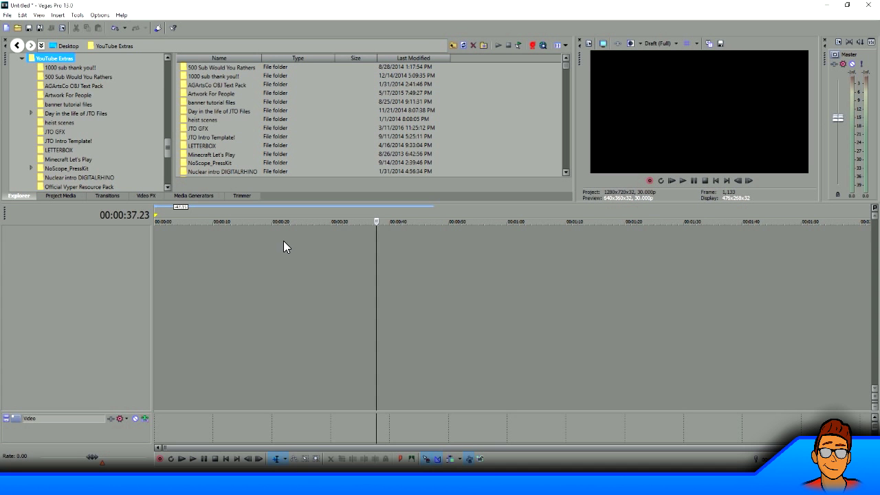
Add tutorial game recording.avi to the empty Vegas timeline, accepting the video settings prompt
click(284, 242)
click(605, 253)
click(410, 256)
click(320, 255)
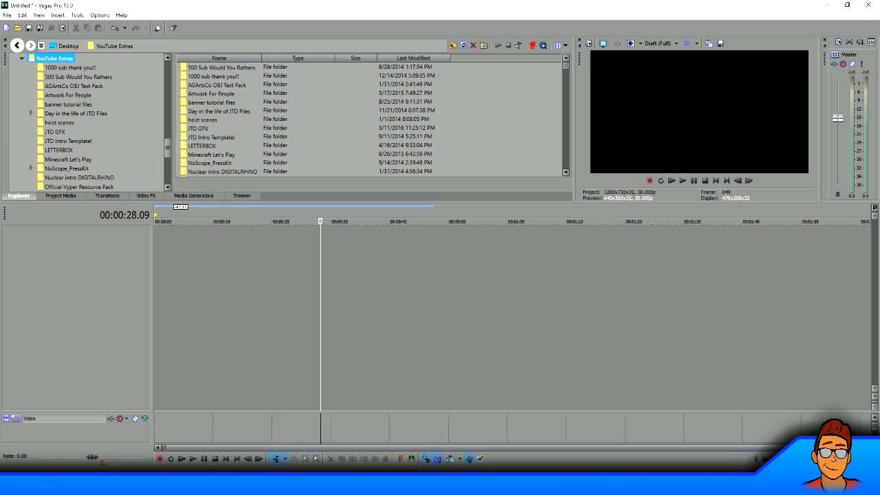
key(alt+Tab)
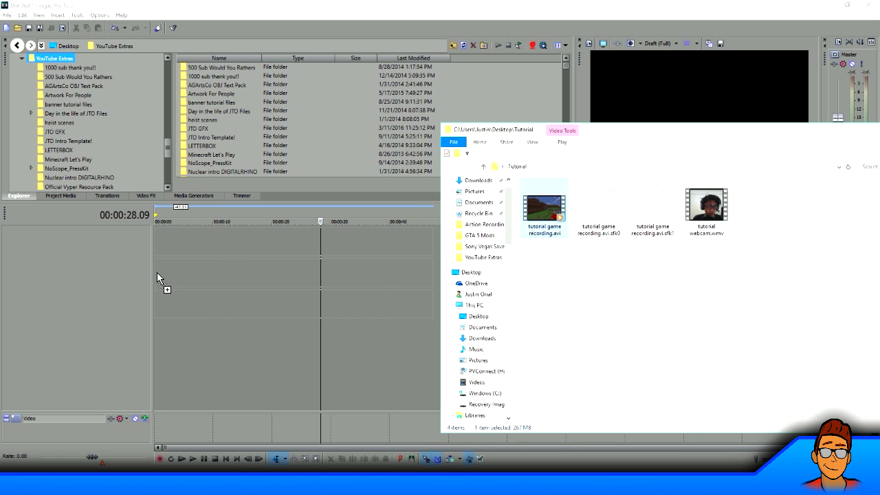
drag(157, 272, 157, 272)
key(Return)
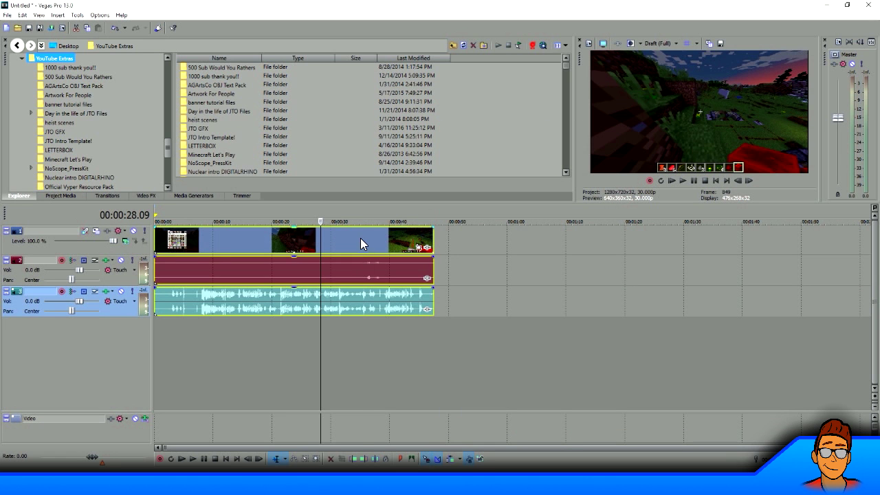
click(360, 238)
click(673, 180)
click(693, 181)
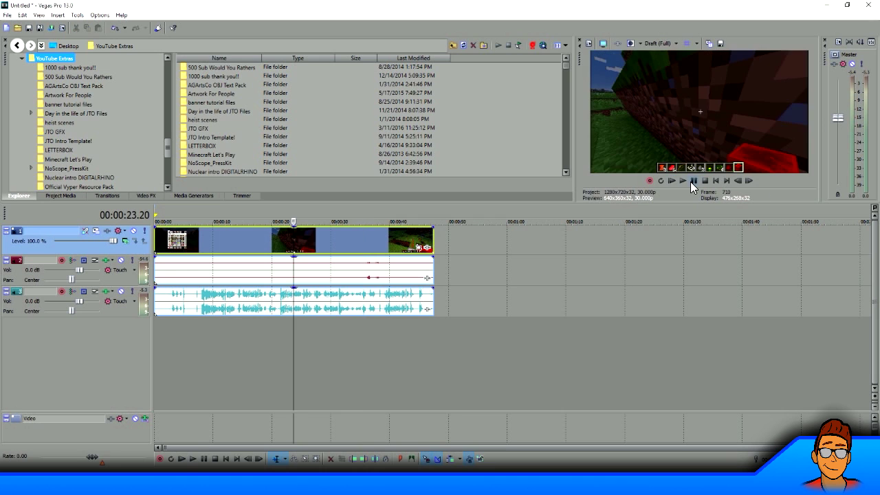
Drop tutorial webcam.wmv onto the timeline above the gameplay tracks
key(alt+Tab)
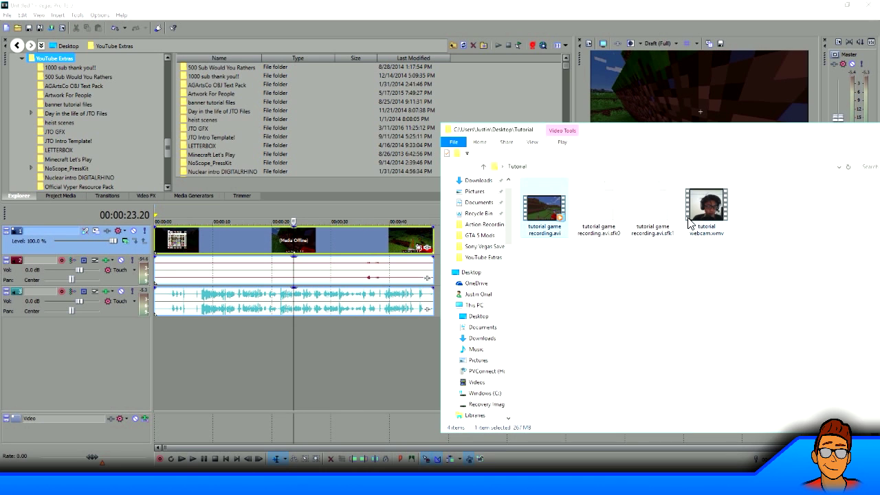
drag(705, 224, 156, 231)
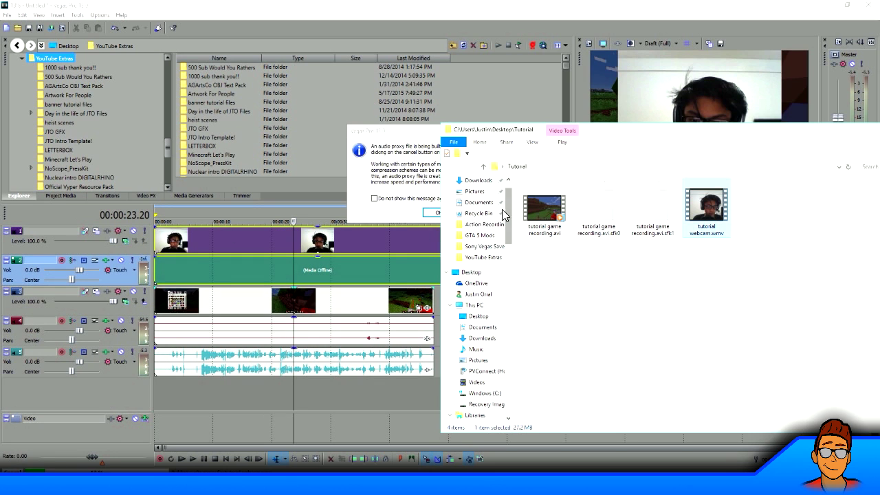
click(400, 141)
click(444, 209)
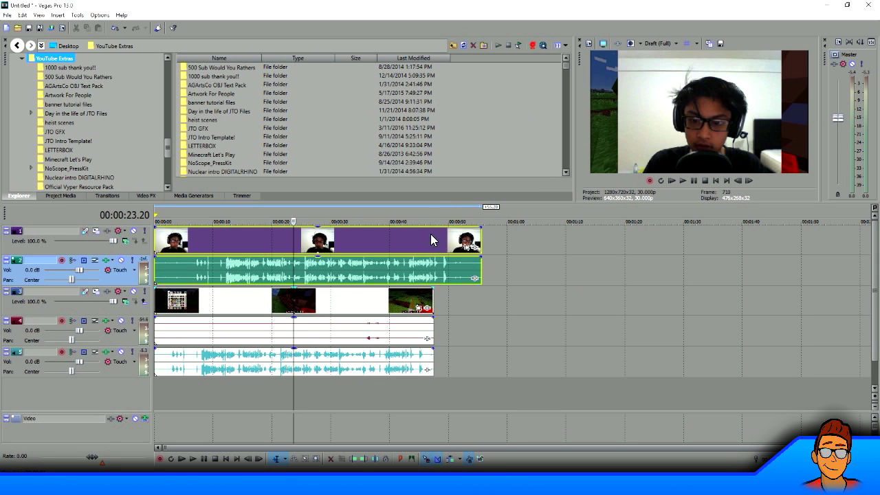
Play from the 12-second mark to compare the webcam and gameplay audio
click(362, 303)
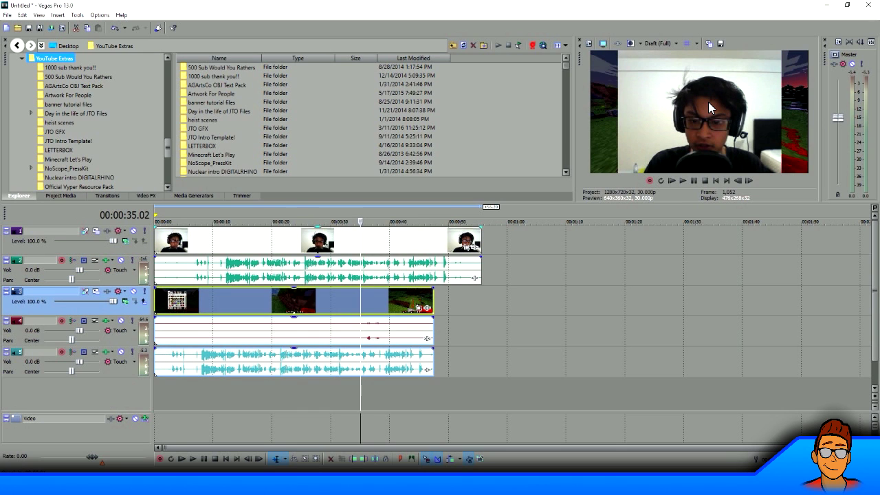
click(421, 245)
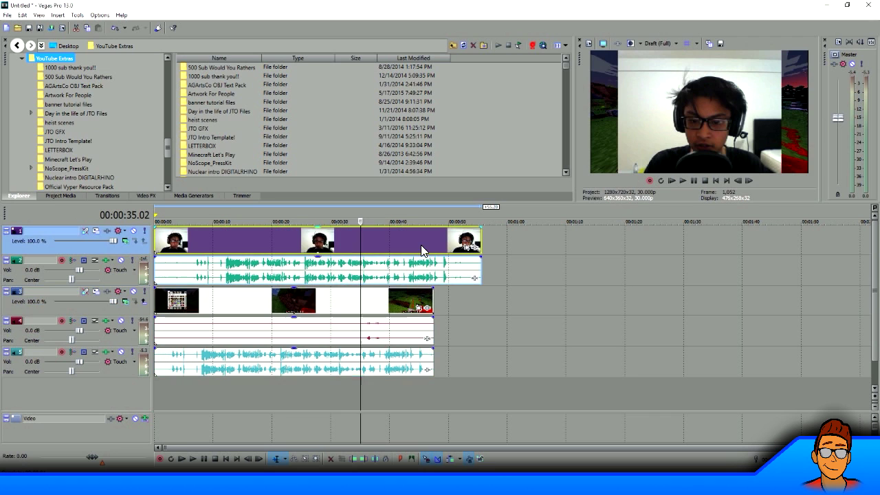
click(369, 238)
click(320, 249)
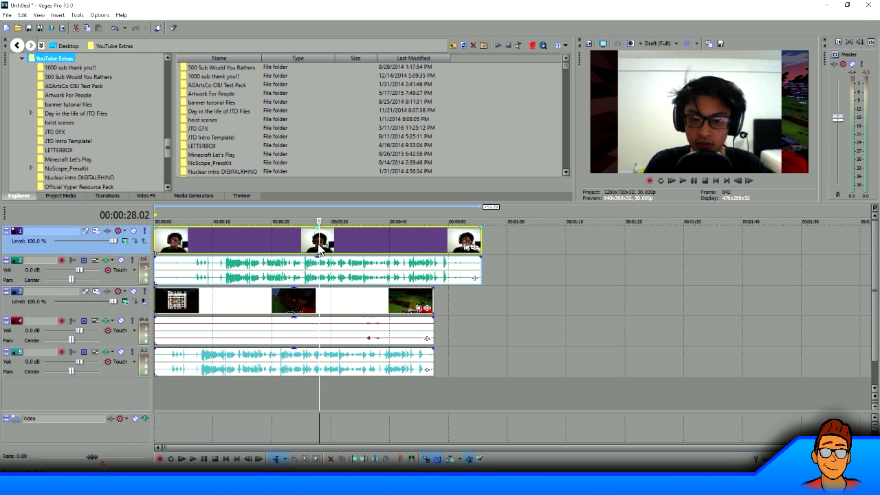
click(289, 313)
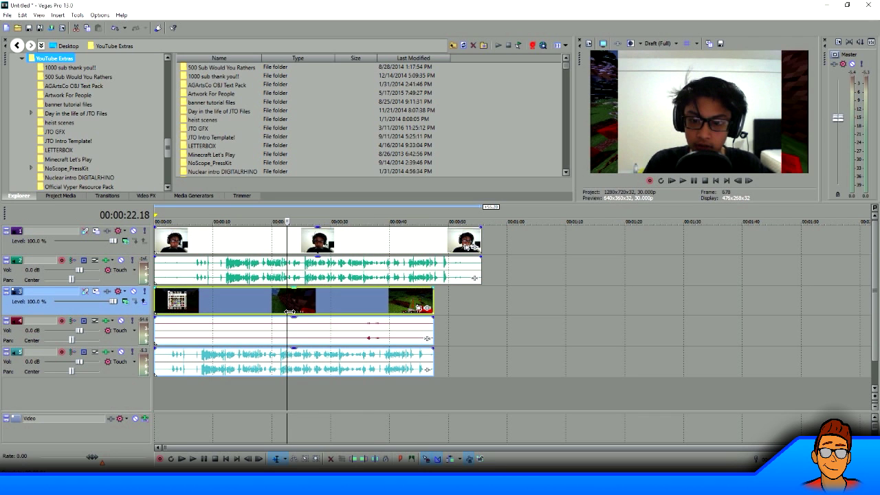
click(227, 245)
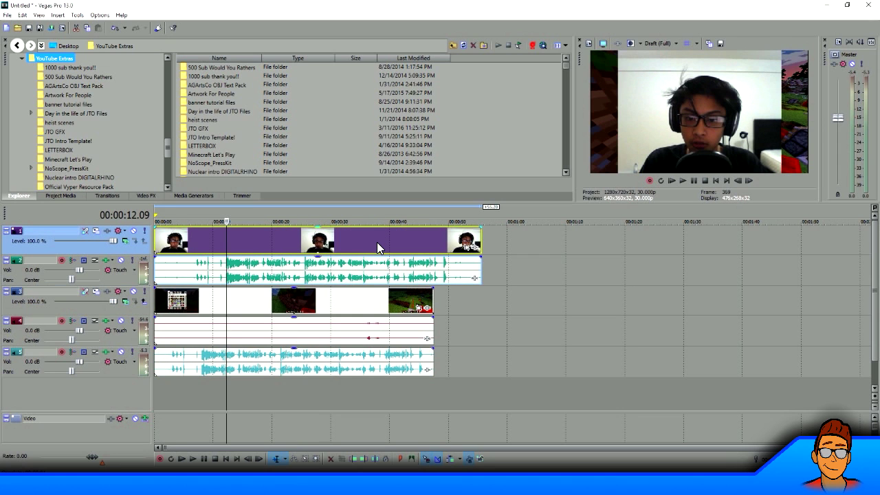
key(space)
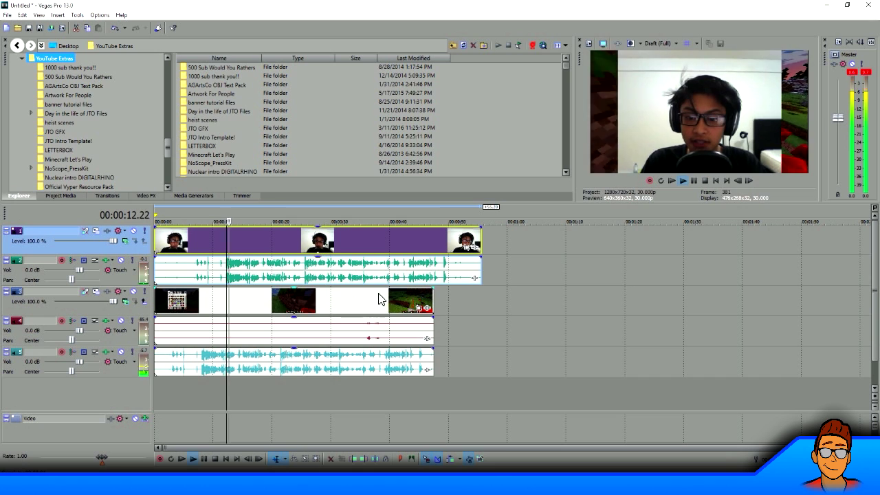
click(703, 181)
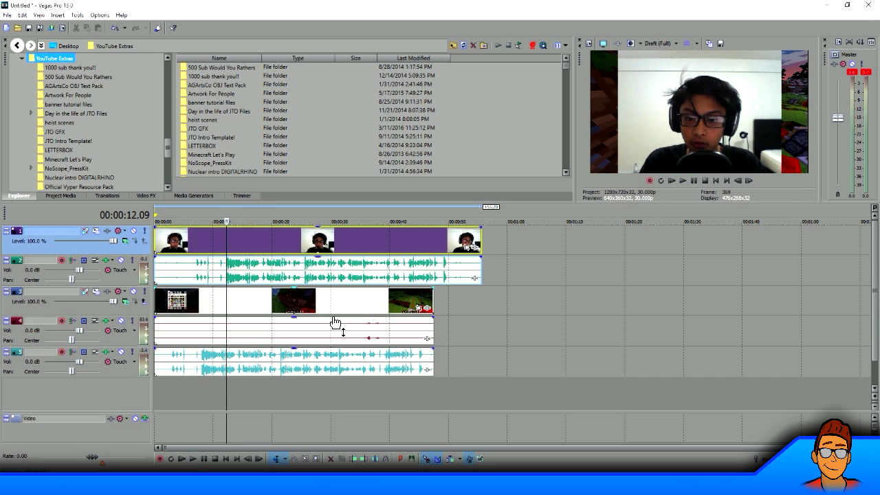
Shift the gameplay clips about four seconds later and replay to check the sync
drag(281, 300, 266, 309)
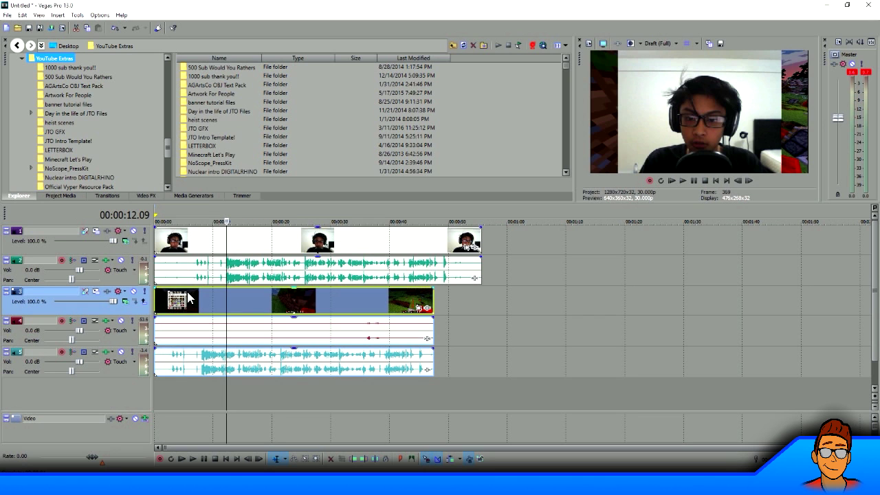
click(184, 313)
scroll(348, 346, up, 8)
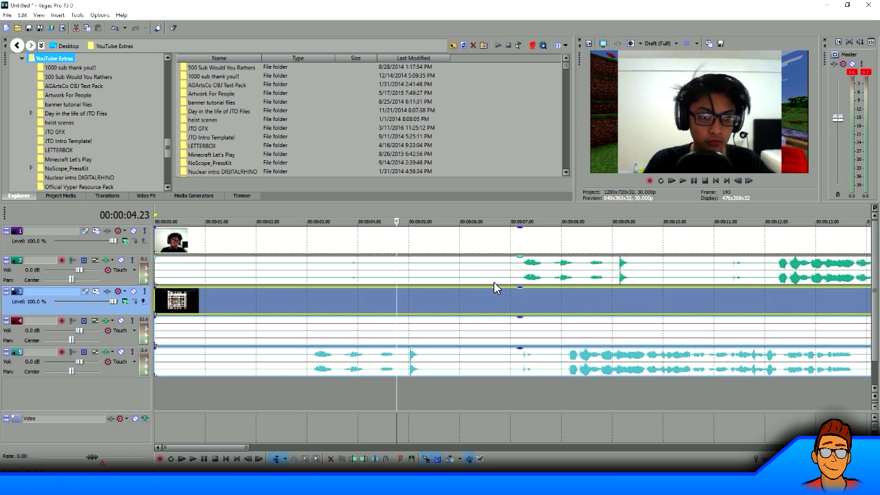
drag(415, 299, 631, 309)
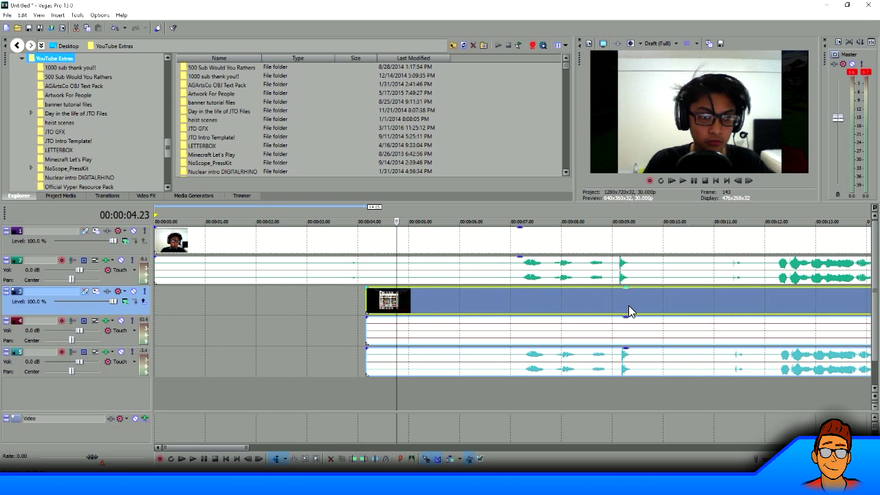
click(625, 310)
scroll(612, 323, up, 6)
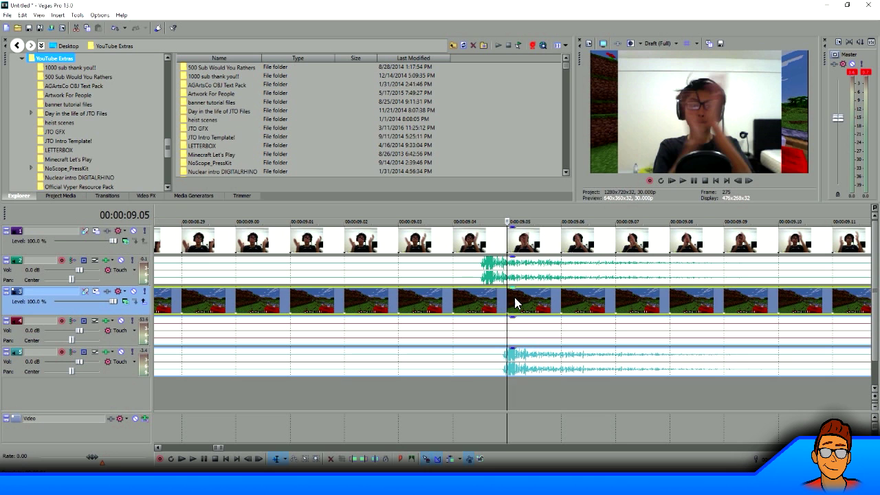
scroll(520, 306, down, 10)
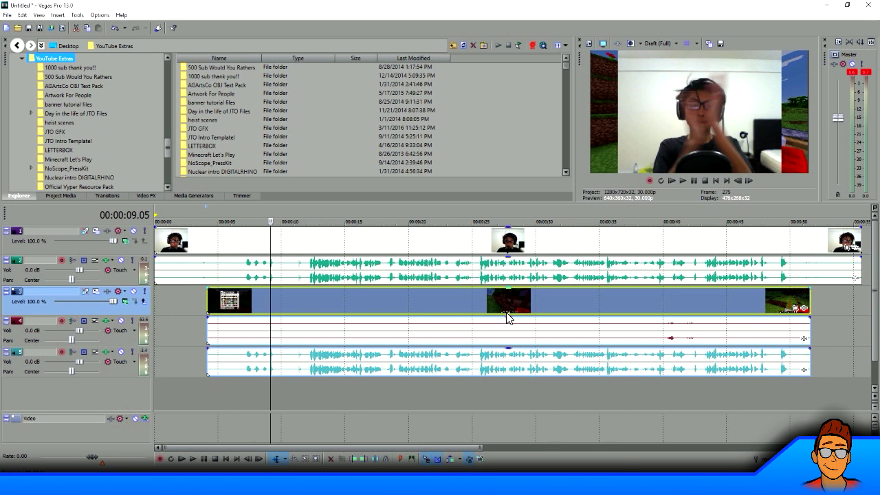
key(space)
click(349, 213)
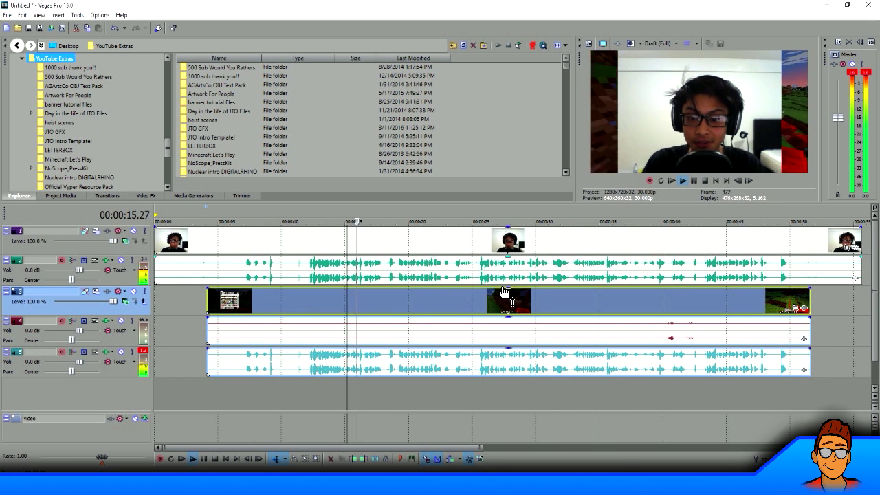
click(704, 181)
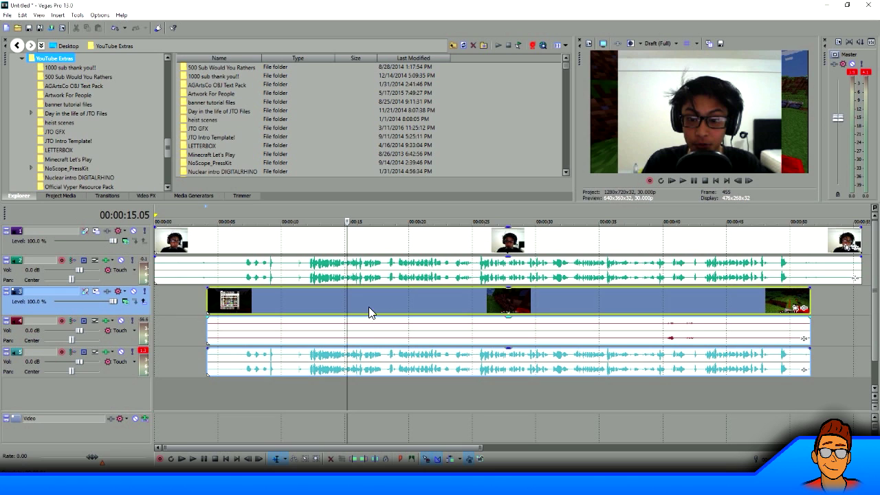
Scrub between about 13 and 47 seconds to verify the audio alignment
drag(728, 218, 741, 219)
click(320, 214)
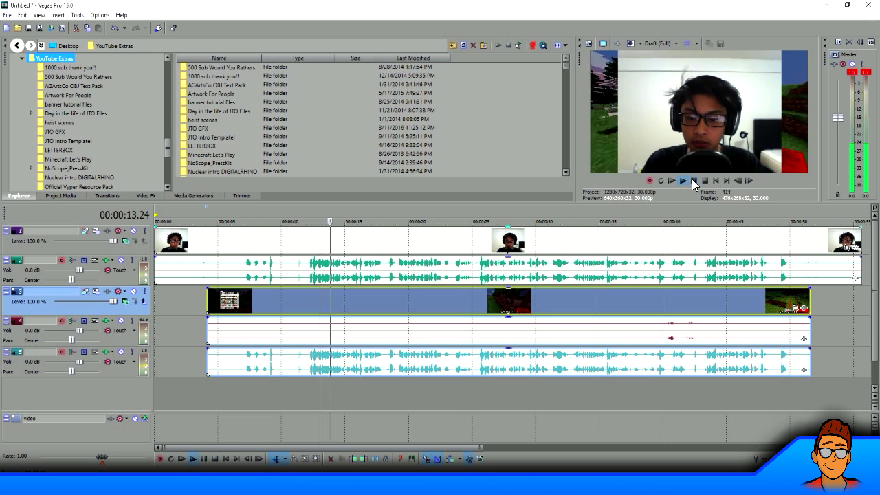
click(753, 214)
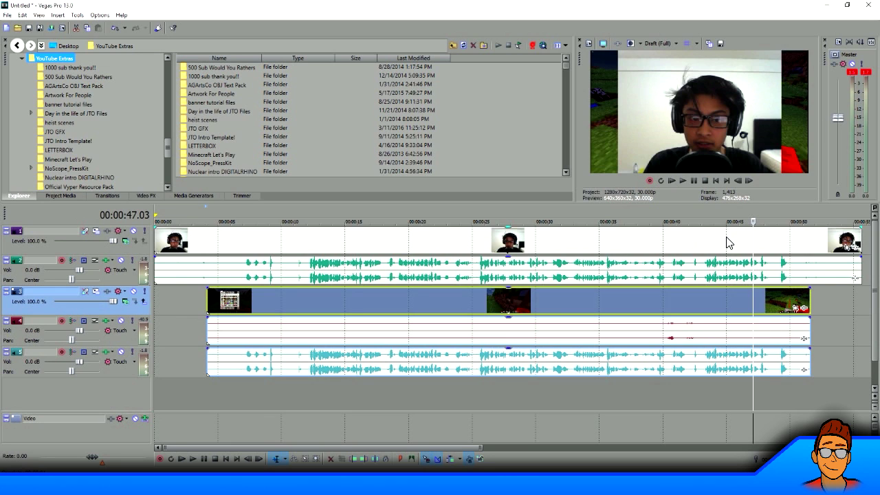
scroll(685, 263, down, 3)
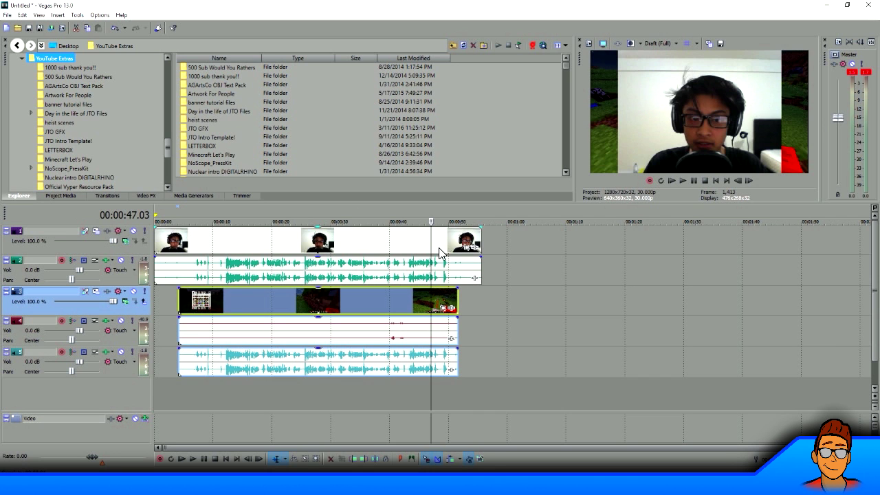
scroll(440, 253, up, 3)
Replay at 12 and 47 seconds and shift the gameplay clips slightly left
click(212, 298)
scroll(526, 317, up, 5)
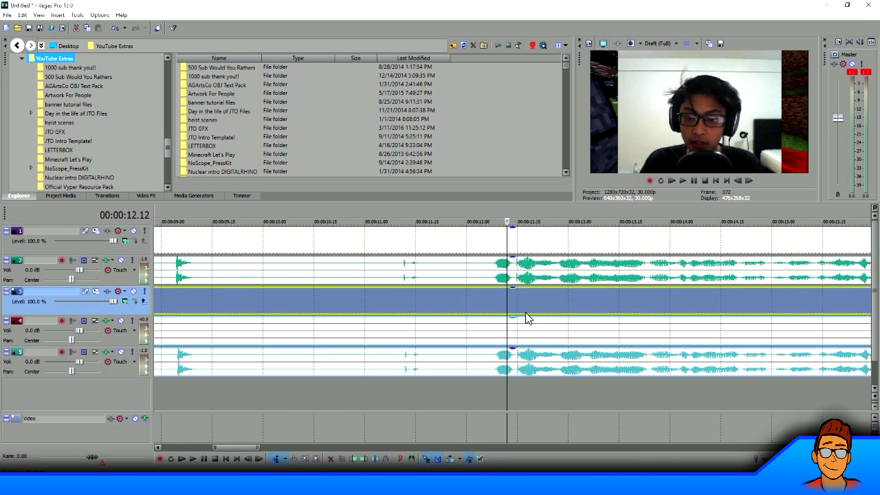
scroll(533, 303, down, 4)
key(space)
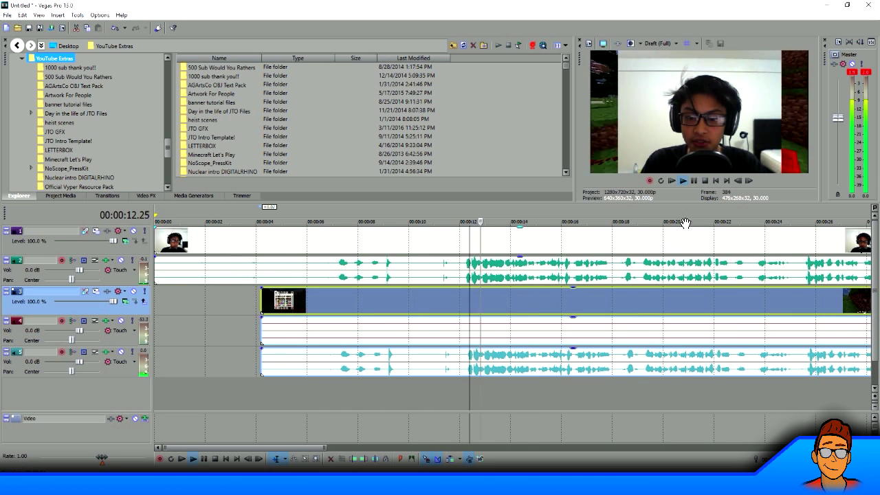
key(space)
scroll(546, 306, down, 5)
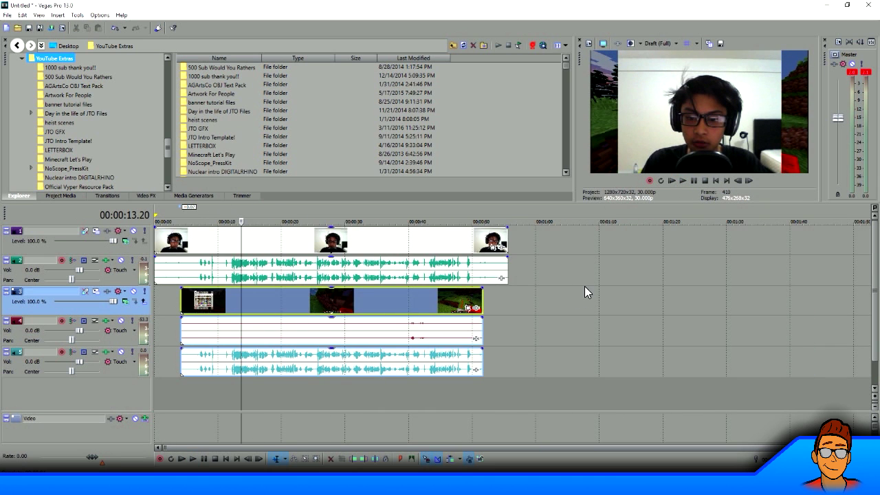
click(454, 216)
key(space)
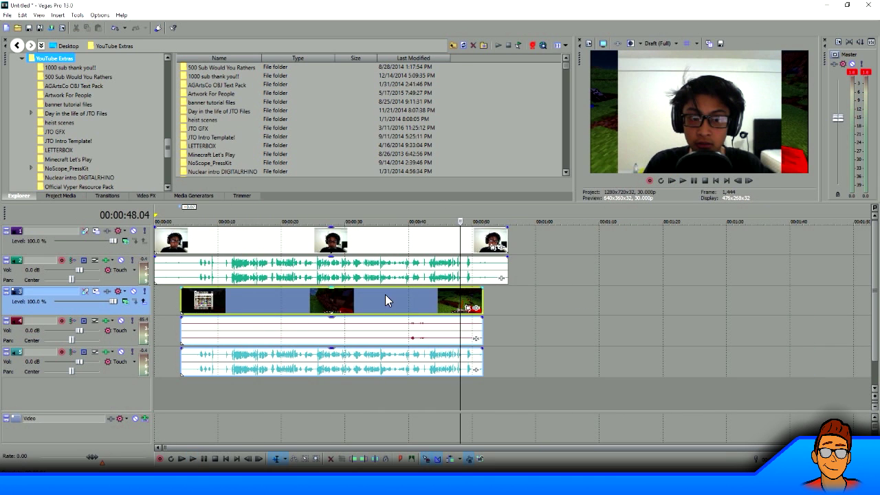
drag(368, 292, 365, 292)
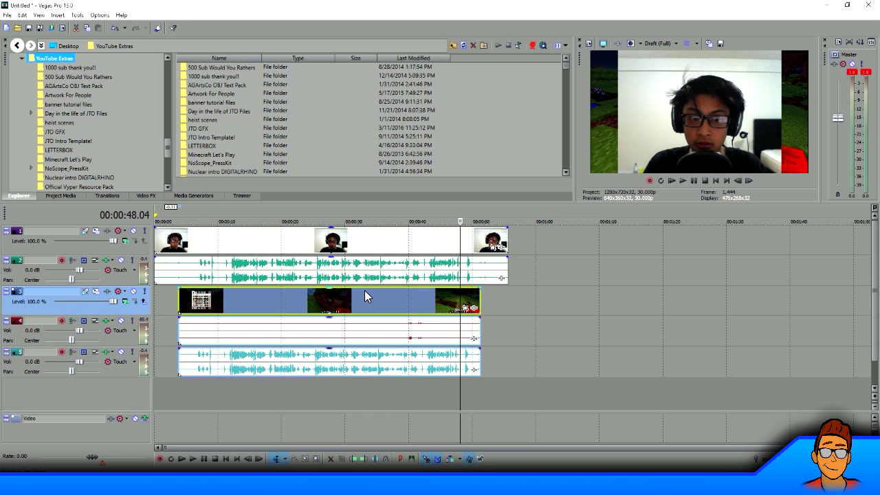
Zoom the timeline to frame level and nudge the gameplay audio two frames later
click(226, 303)
key(Up)
key(Up)
key(Up)
key(Up)
key(Up)
key(Up)
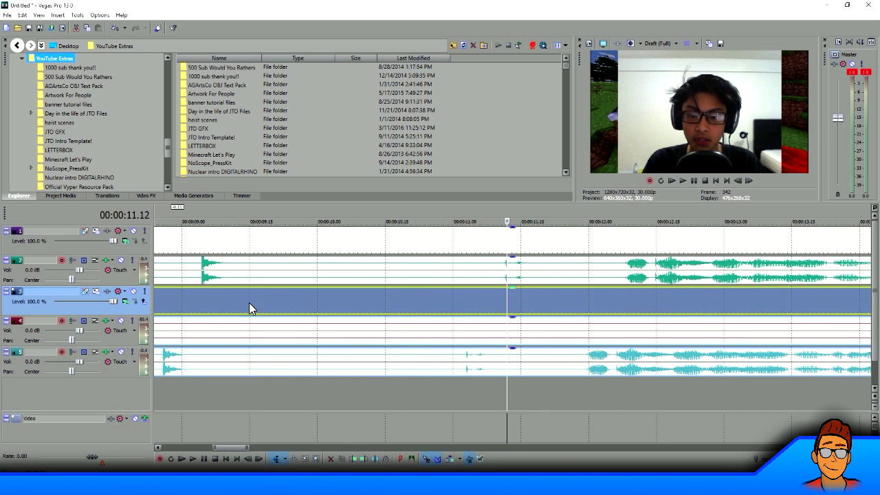
click(195, 308)
key(KP_6)
key(KP_6)
key(KP_6)
key(KP_6)
key(KP_6)
key(KP_6)
key(KP_6)
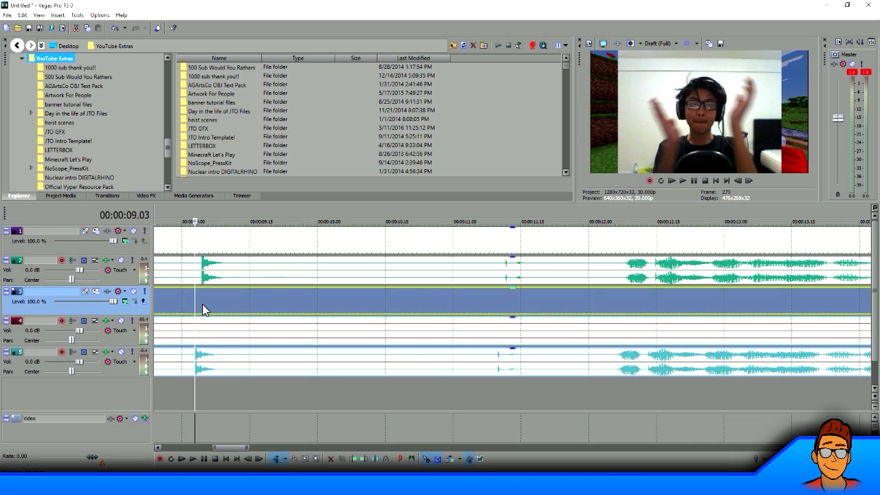
key(Up)
key(Up)
key(Up)
key(Up)
key(KP_6)
key(KP_6)
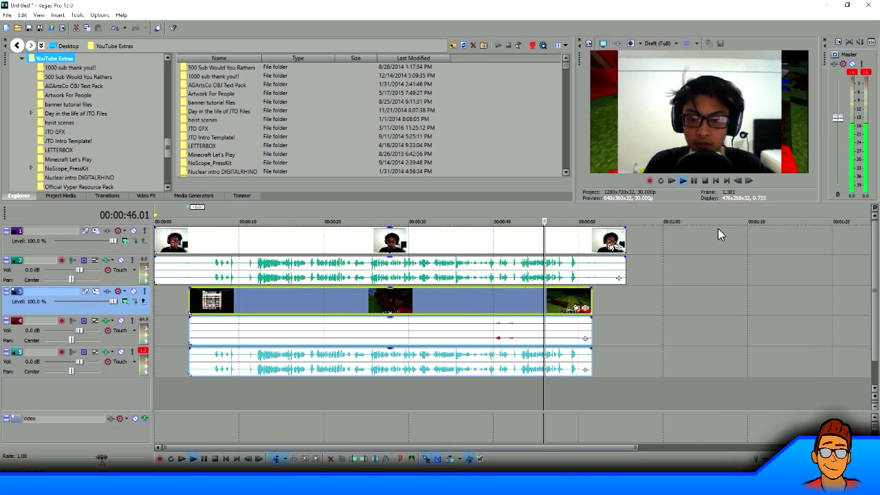
key(Return)
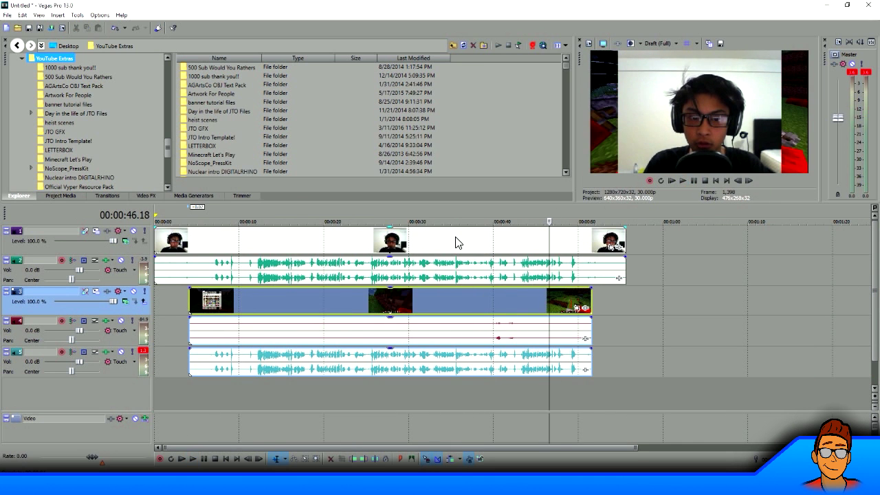
Delete the webcam's audio event on track 2, leaving its video event selected
click(413, 280)
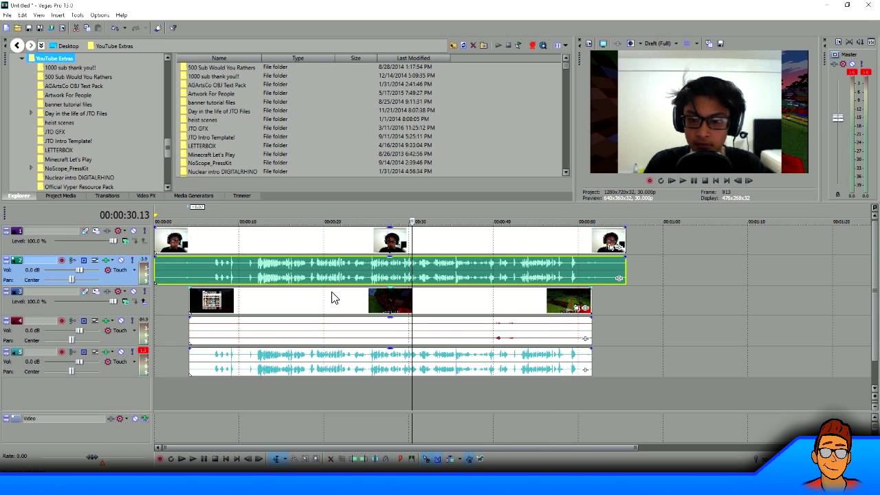
key(Delete)
key(Delete)
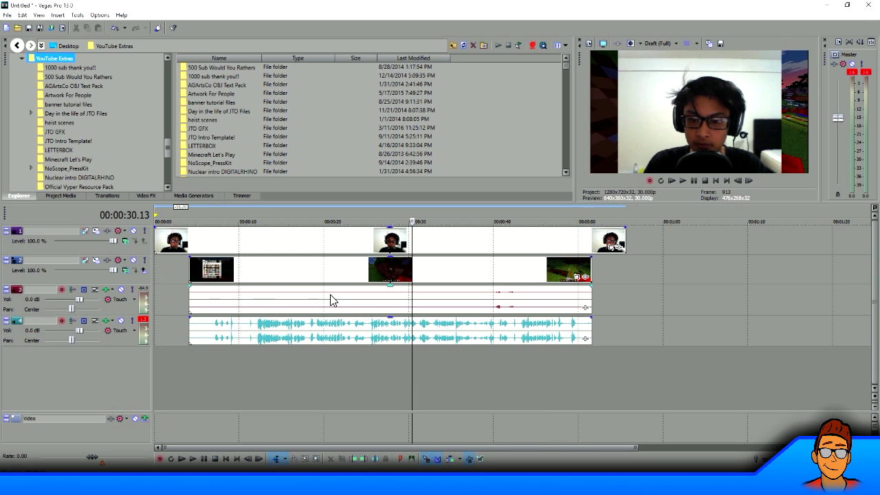
click(414, 232)
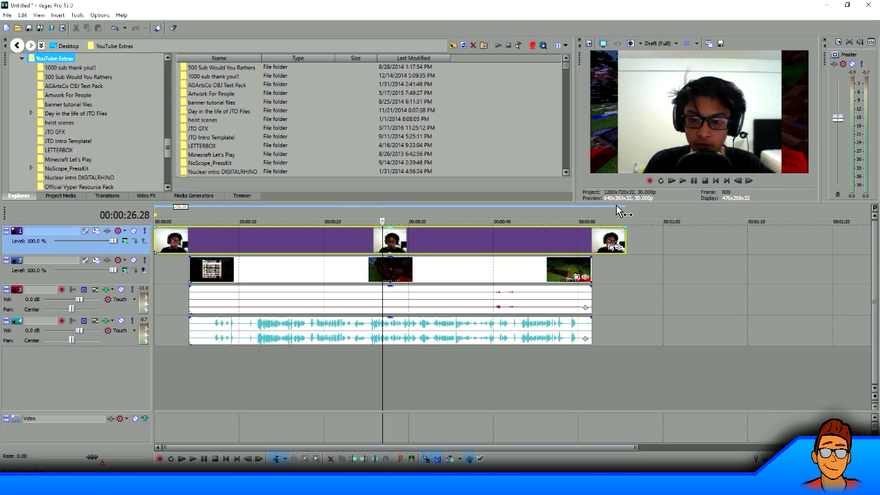
Apply the 16:9 Widescreen TV preset in the webcam event's Pan/Crop
click(613, 248)
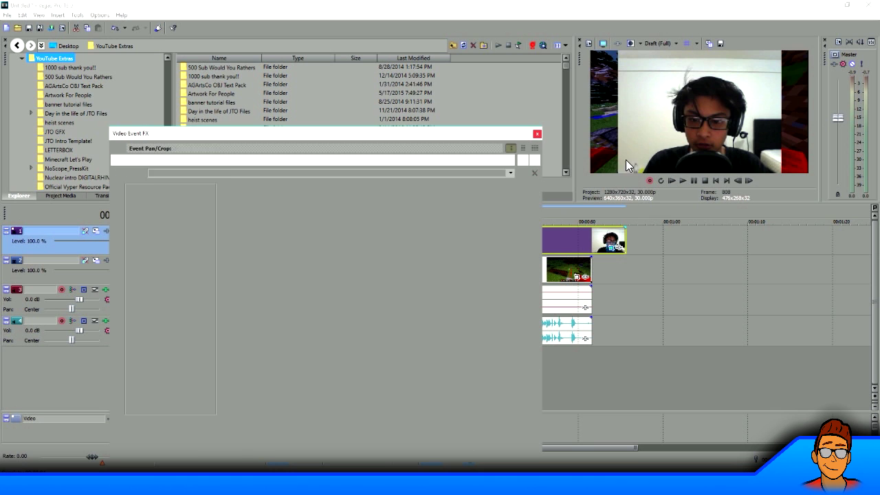
click(538, 131)
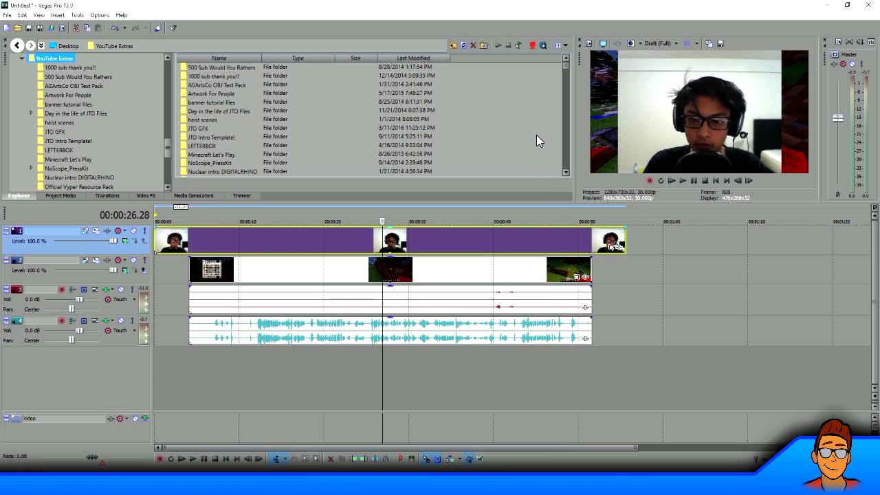
click(613, 248)
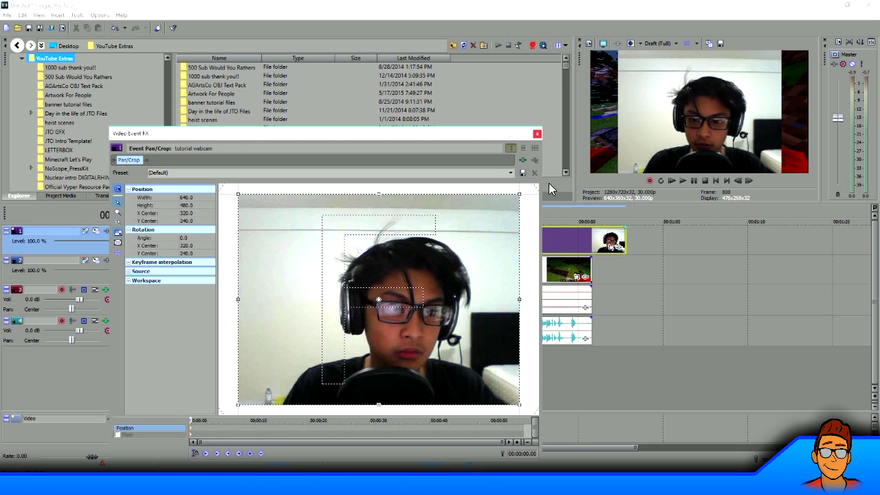
click(509, 173)
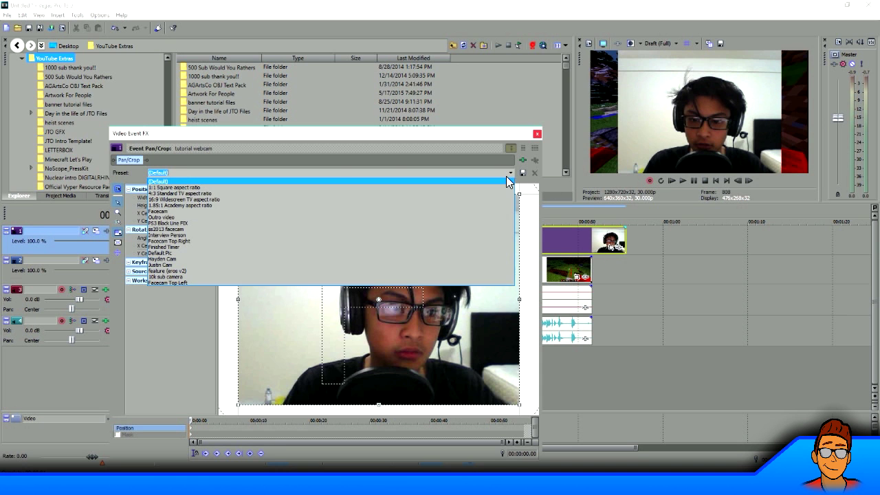
click(199, 200)
Enlarge the Pan/Crop frame to shrink the webcam into the top-left corner, then preview
scroll(460, 243, down, 5)
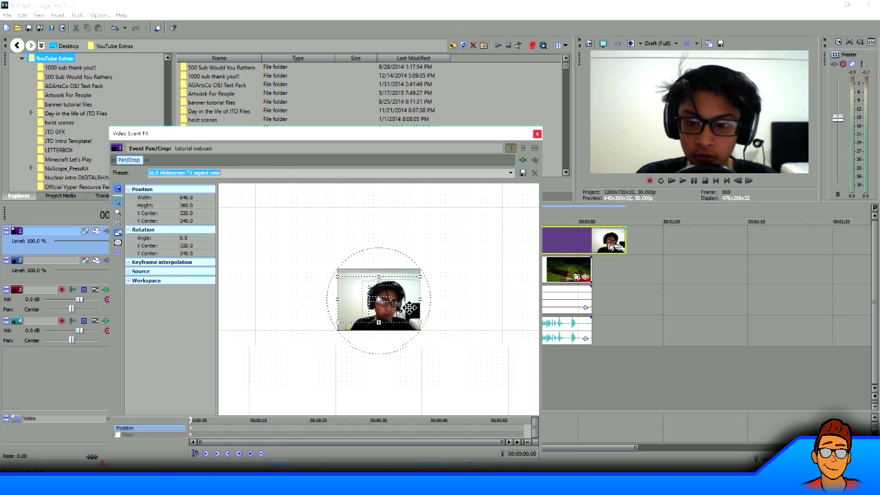
scroll(410, 307, down, 2)
drag(409, 318, 611, 415)
drag(497, 356, 506, 376)
scroll(460, 325, down, 3)
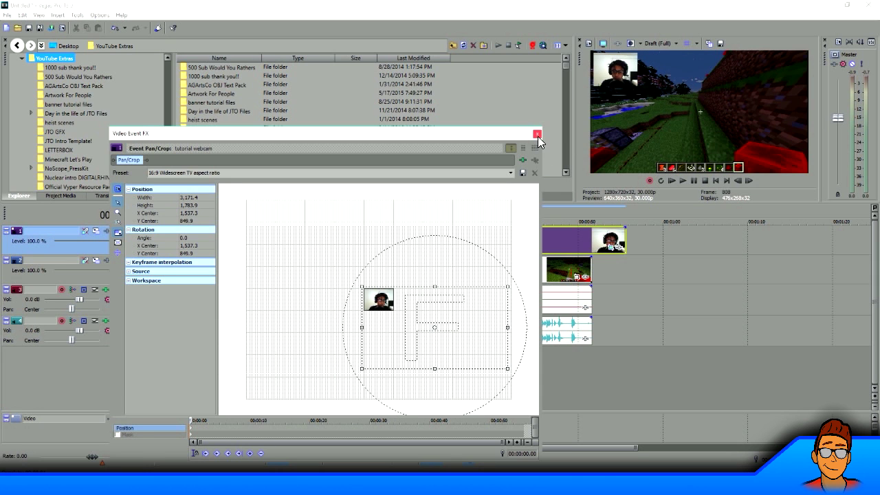
click(537, 133)
click(465, 219)
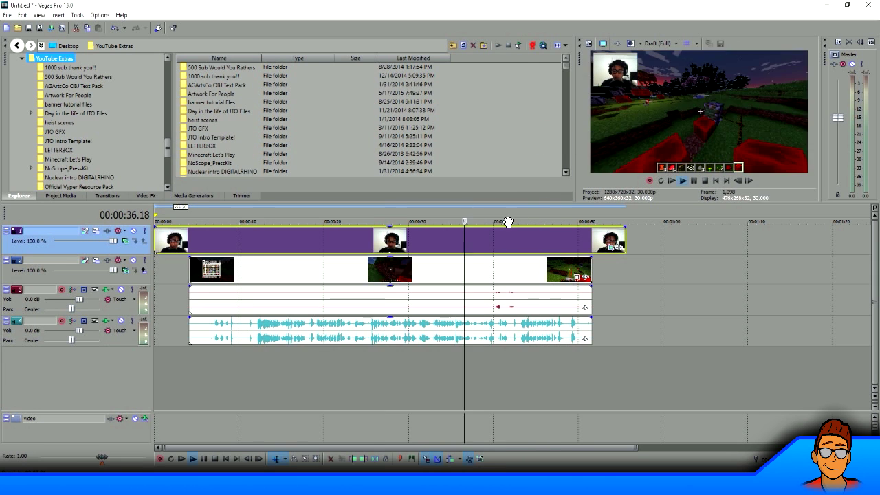
Trim the webcam event's start and end to the gameplay, slide all events to zero, and replay
click(693, 181)
drag(155, 241, 189, 240)
drag(622, 242, 590, 242)
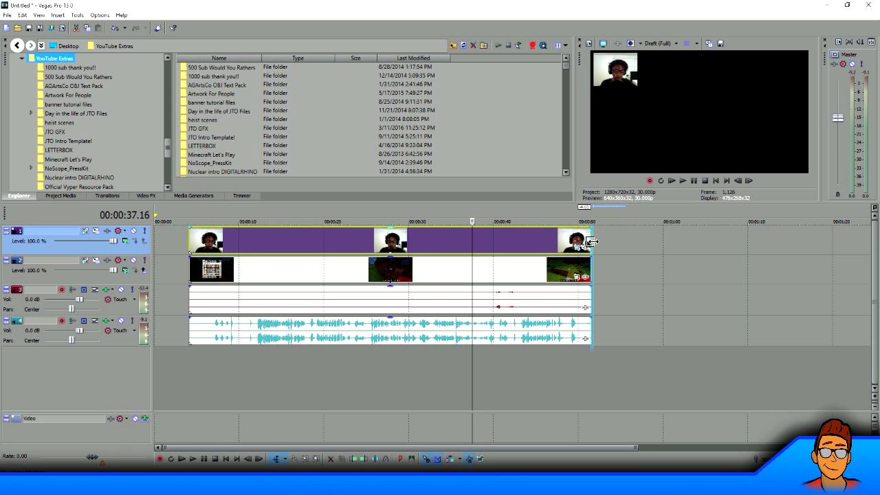
click(505, 233)
drag(514, 269, 492, 235)
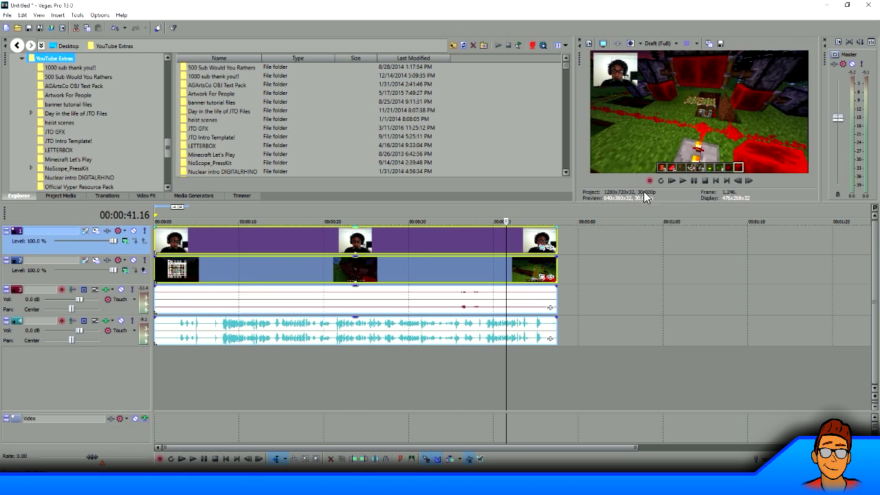
click(672, 180)
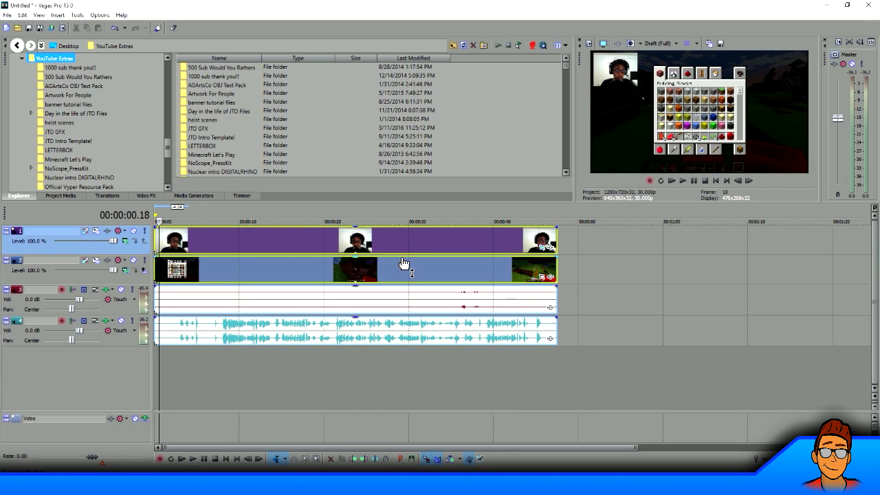
click(354, 206)
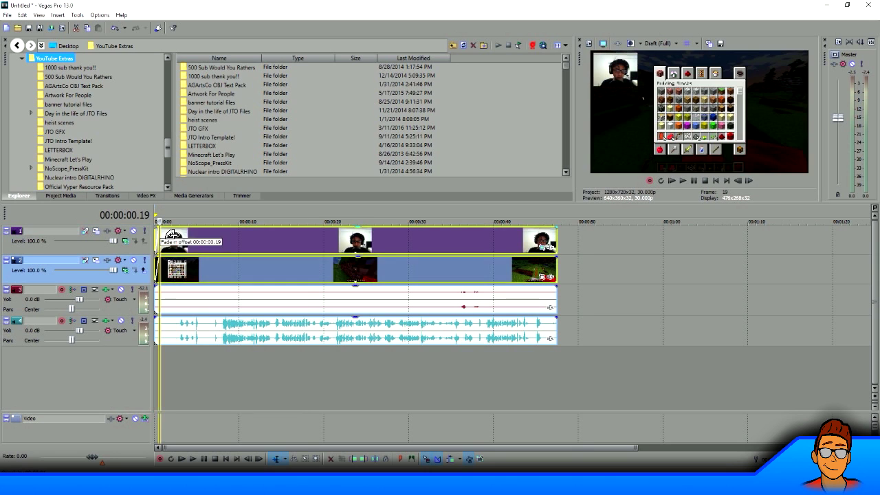
scroll(245, 305, up, 4)
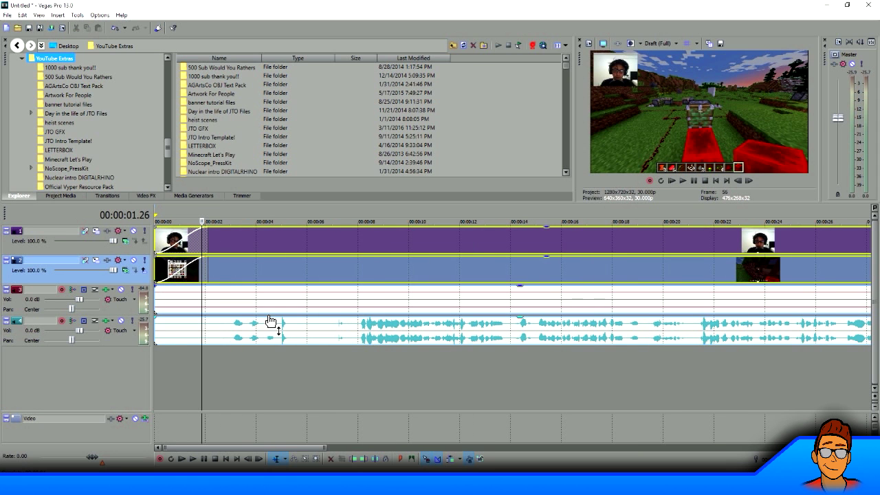
drag(159, 297, 225, 239)
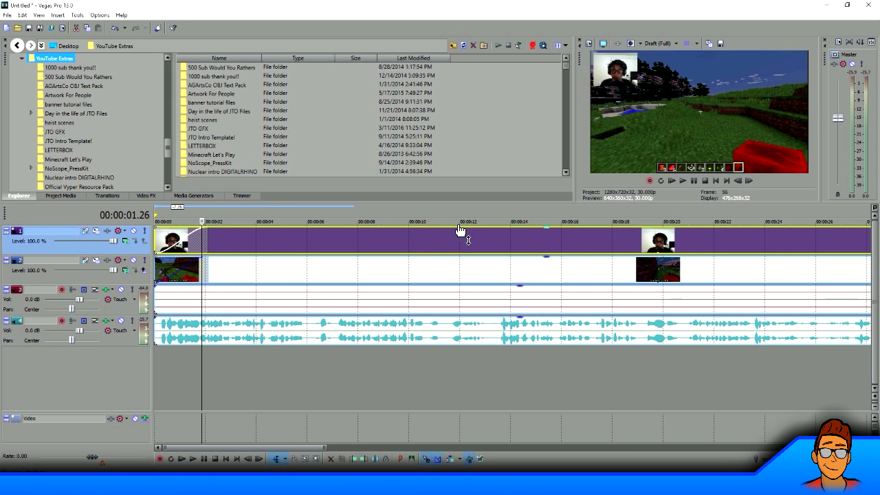
click(671, 181)
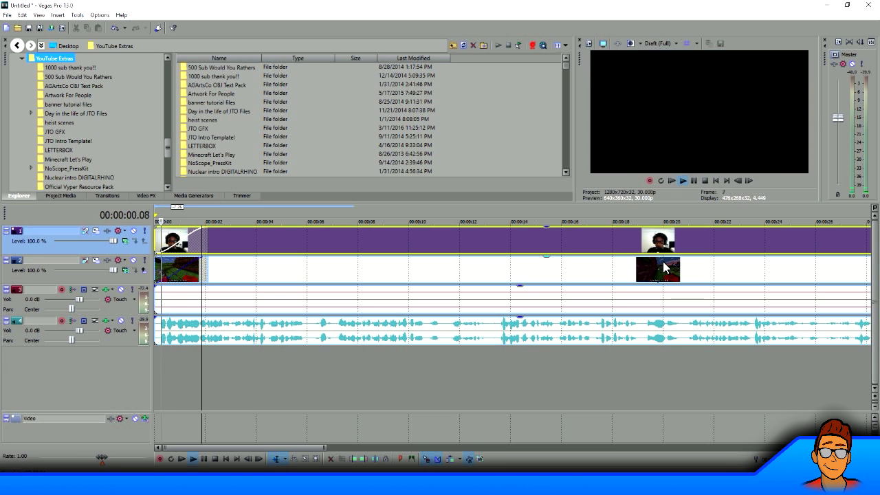
click(694, 182)
click(712, 184)
scroll(593, 234, down, 5)
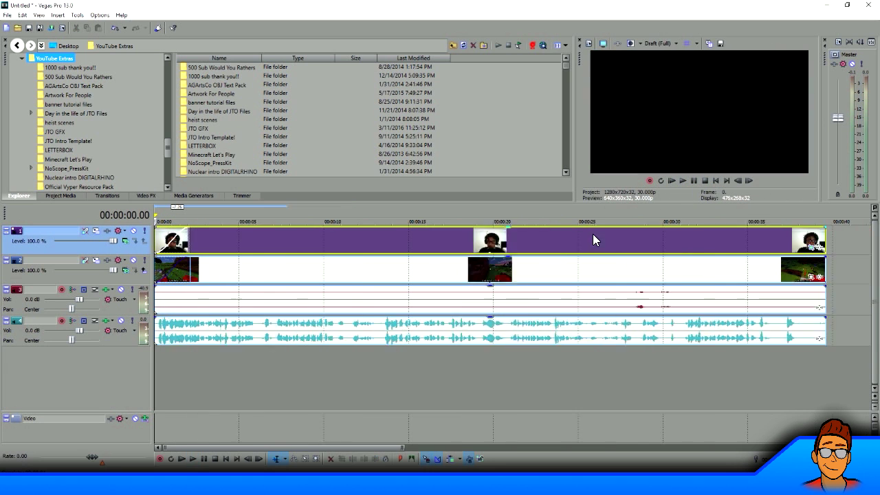
click(363, 217)
key(space)
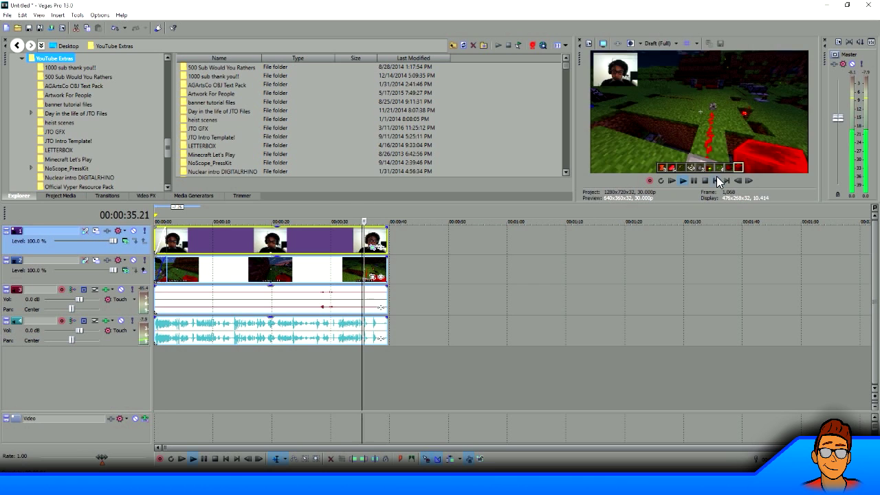
click(715, 181)
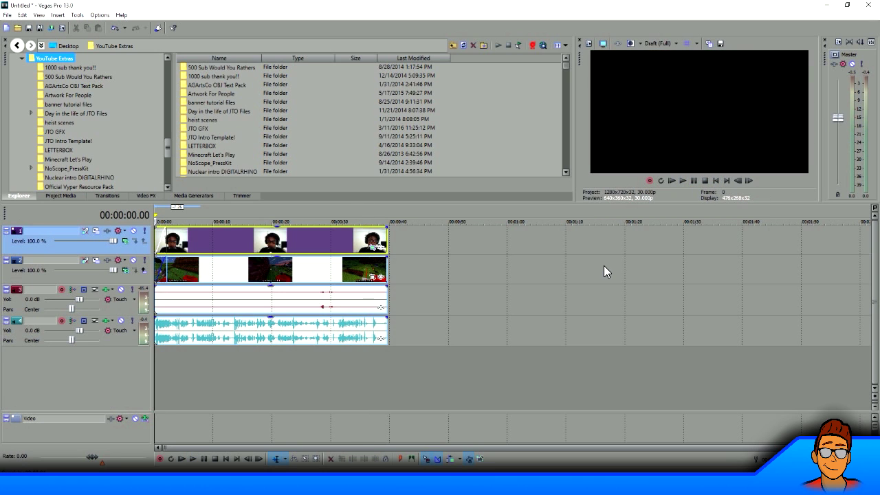
click(236, 210)
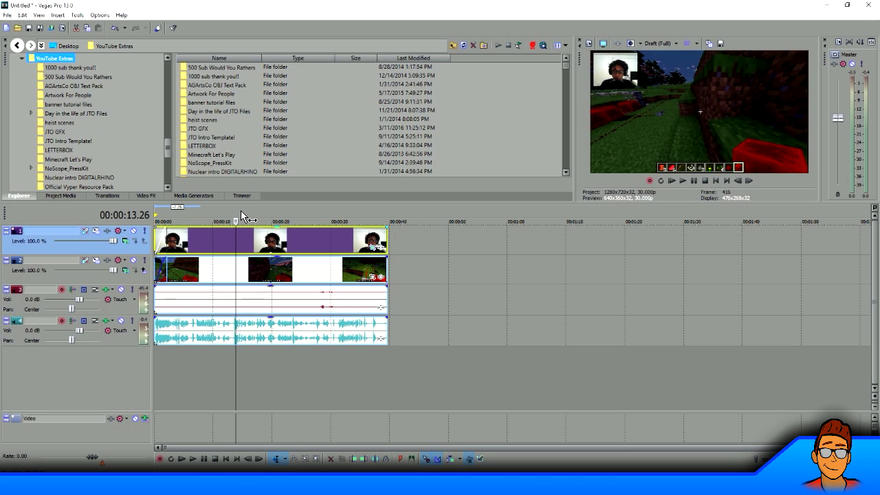
click(241, 212)
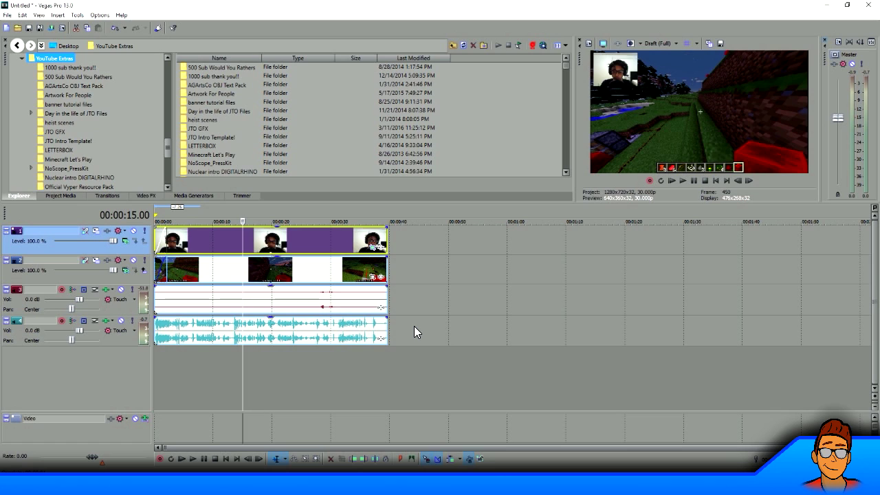